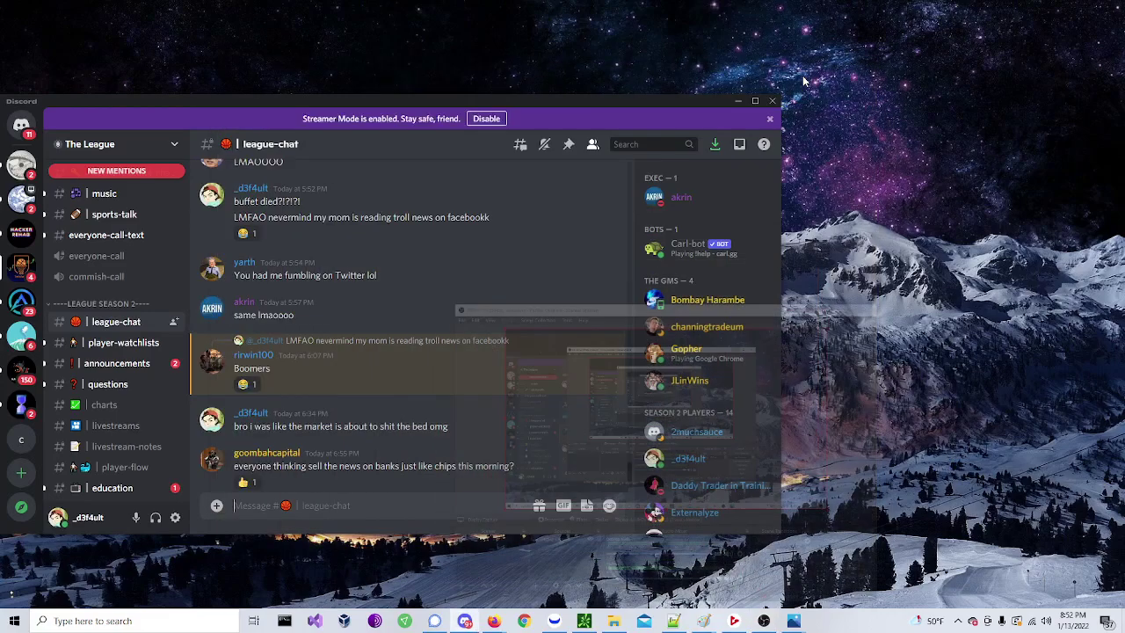
# Step: Bring the thinkorswim window with the BAC one-minute chart to the front
pyautogui.click(585, 621)
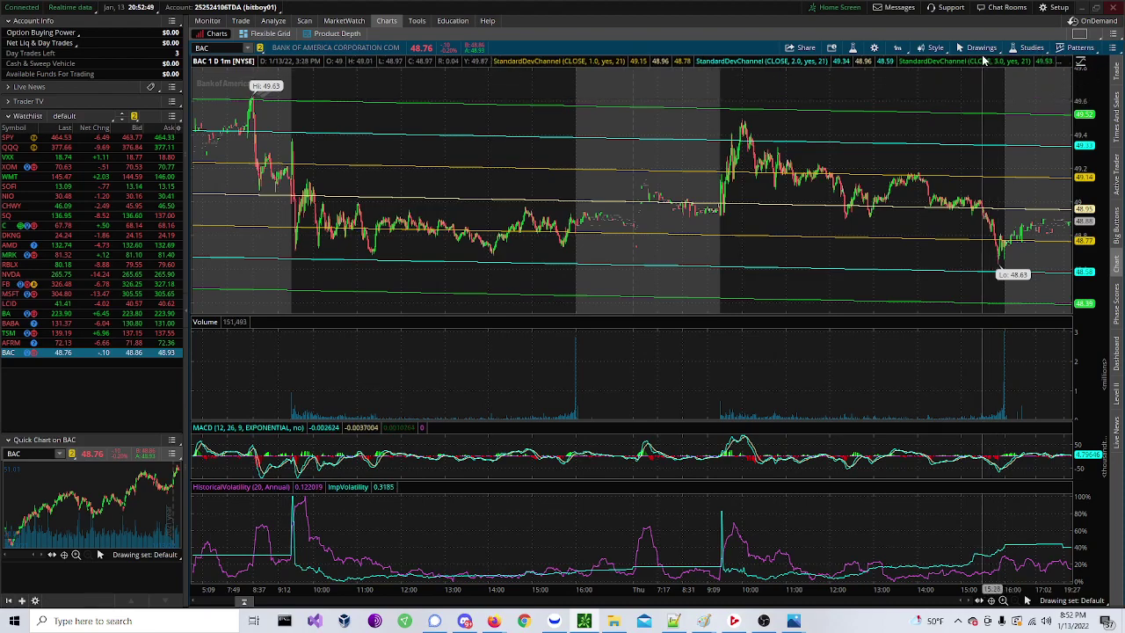
# Step: Delete the three StandardDevChannel studies from the BAC chart, apply, and filter studies by 'stand'
pyautogui.click(1028, 51)
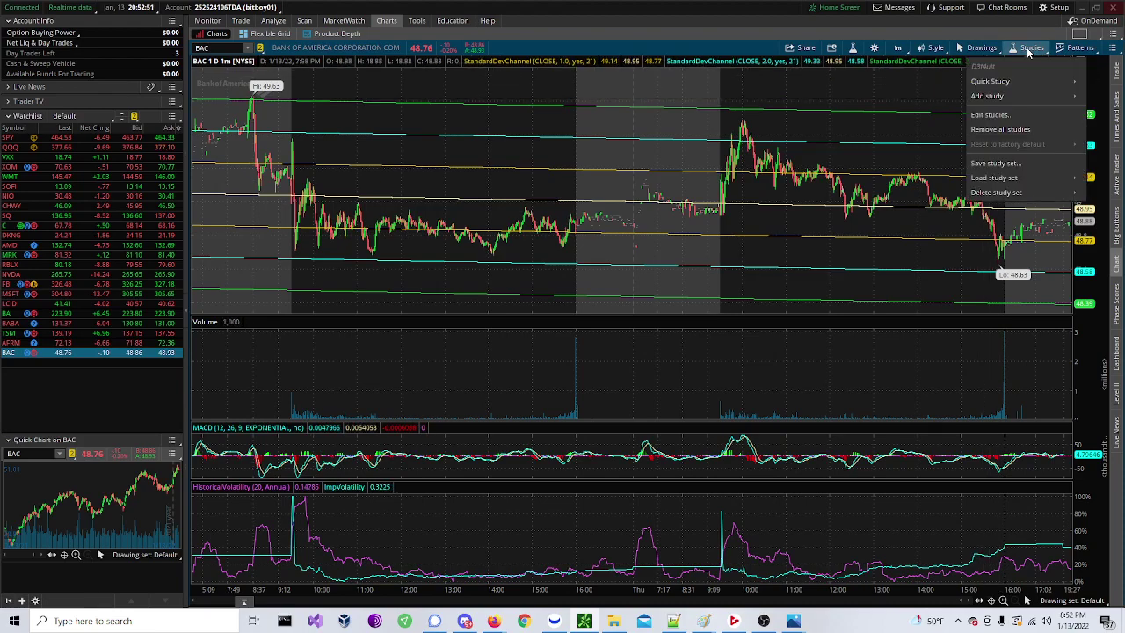
pyautogui.click(1019, 116)
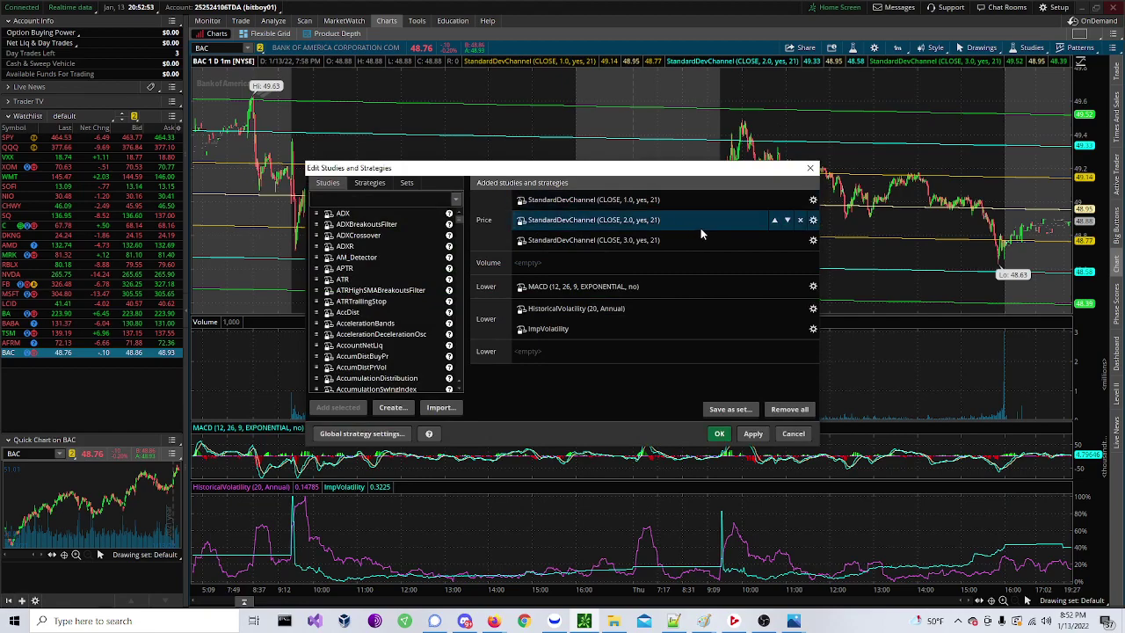
pyautogui.click(802, 201)
pyautogui.click(802, 202)
pyautogui.click(803, 202)
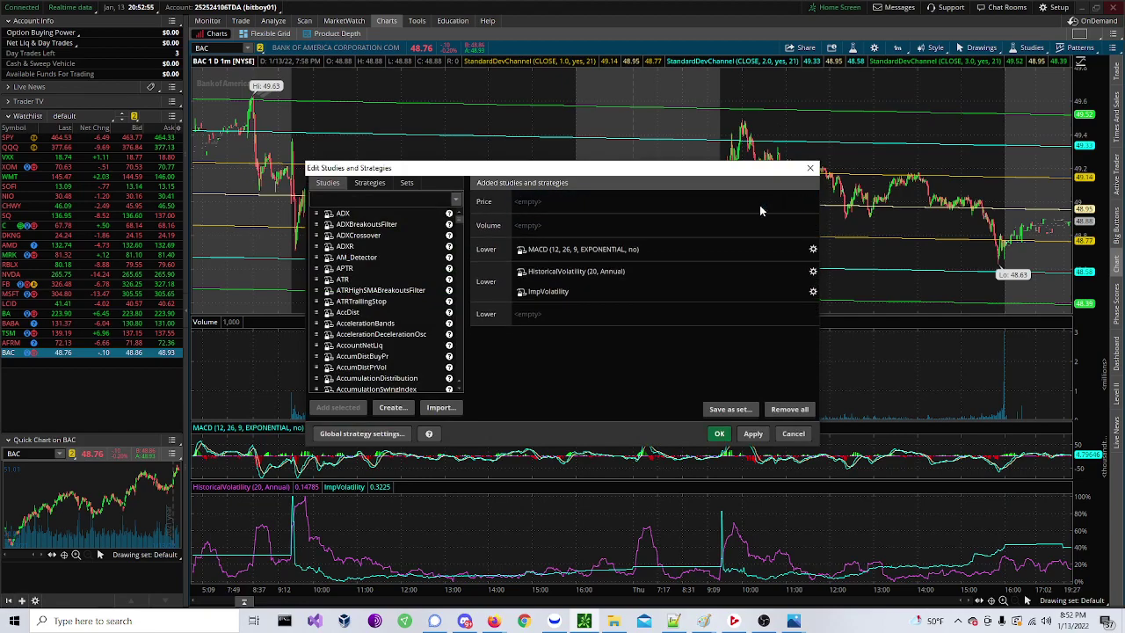
pyautogui.click(752, 434)
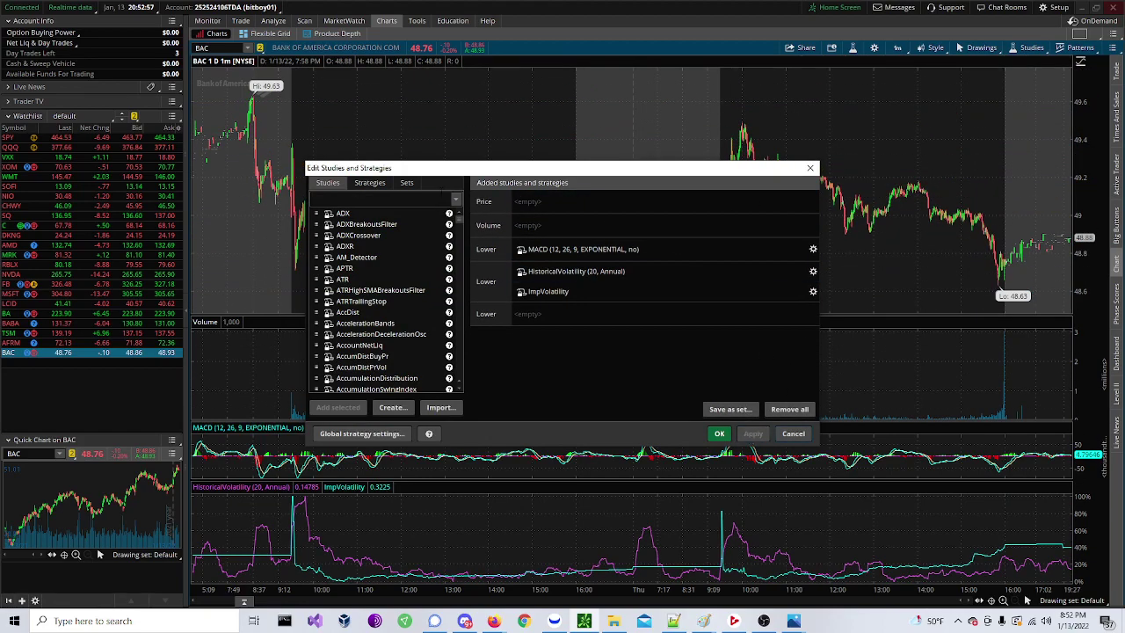
pyautogui.write('stand')
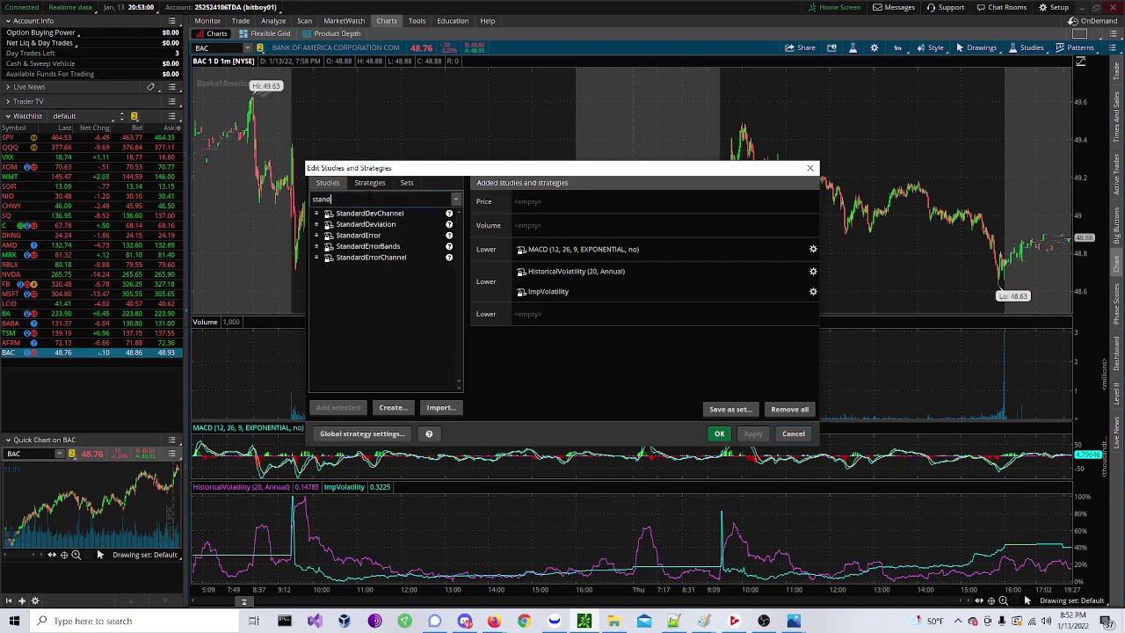
# Step: Add three StandardDevChannel studies to the BAC price pane
pyautogui.doubleClick(382, 215)
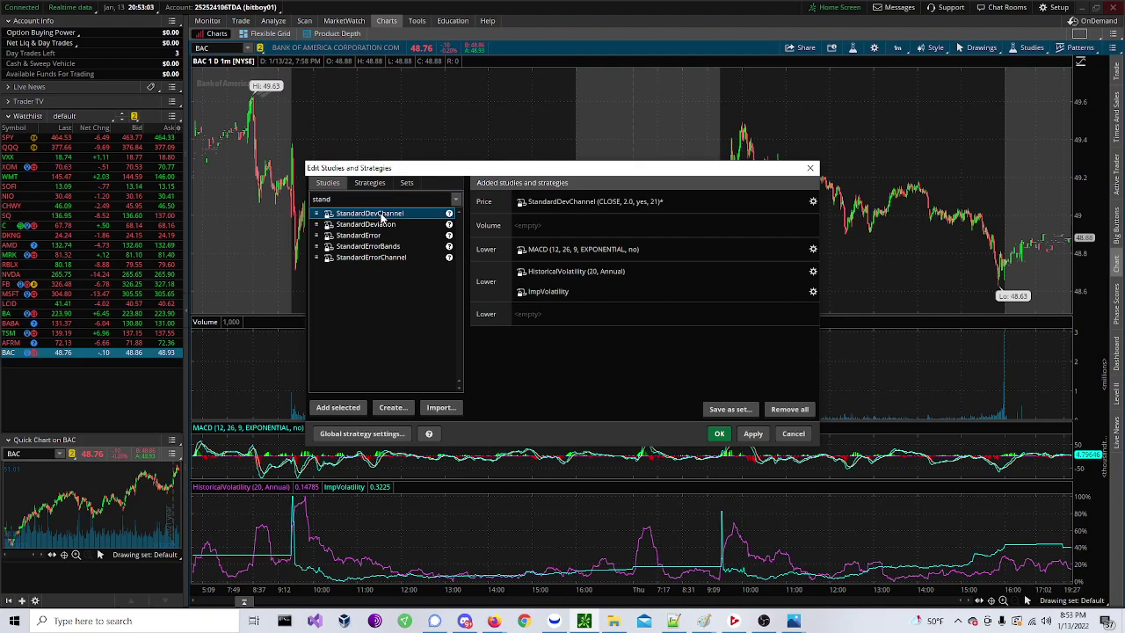
pyautogui.doubleClick(382, 215)
pyautogui.doubleClick(382, 217)
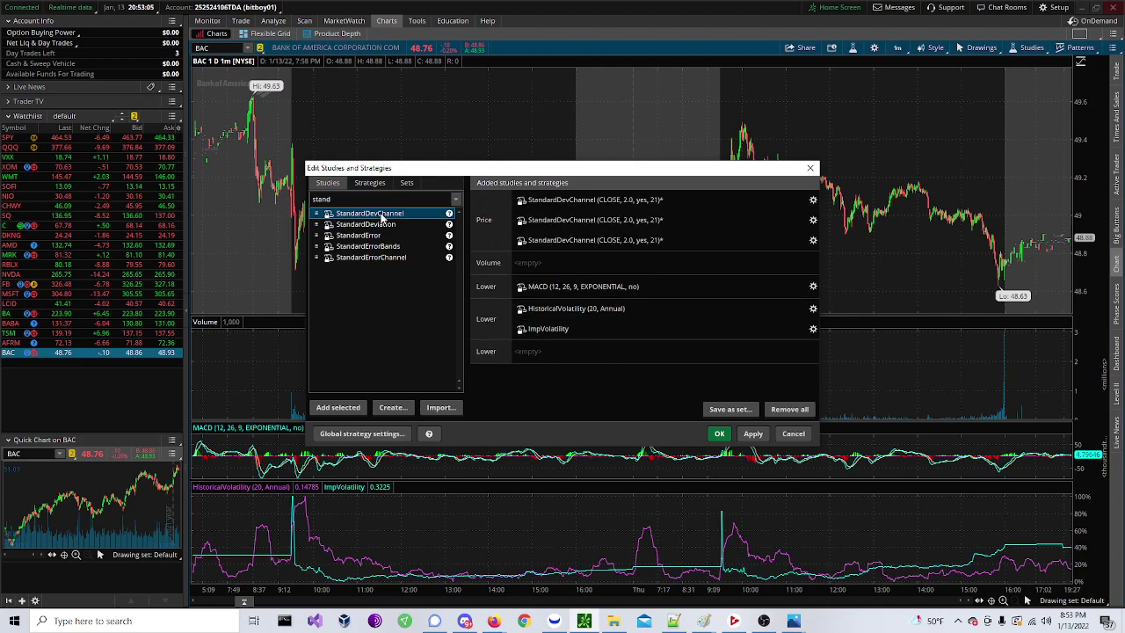
# Step: Set the first channel's deviations to 1.0 and the third's to 3.0, then apply
pyautogui.click(813, 200)
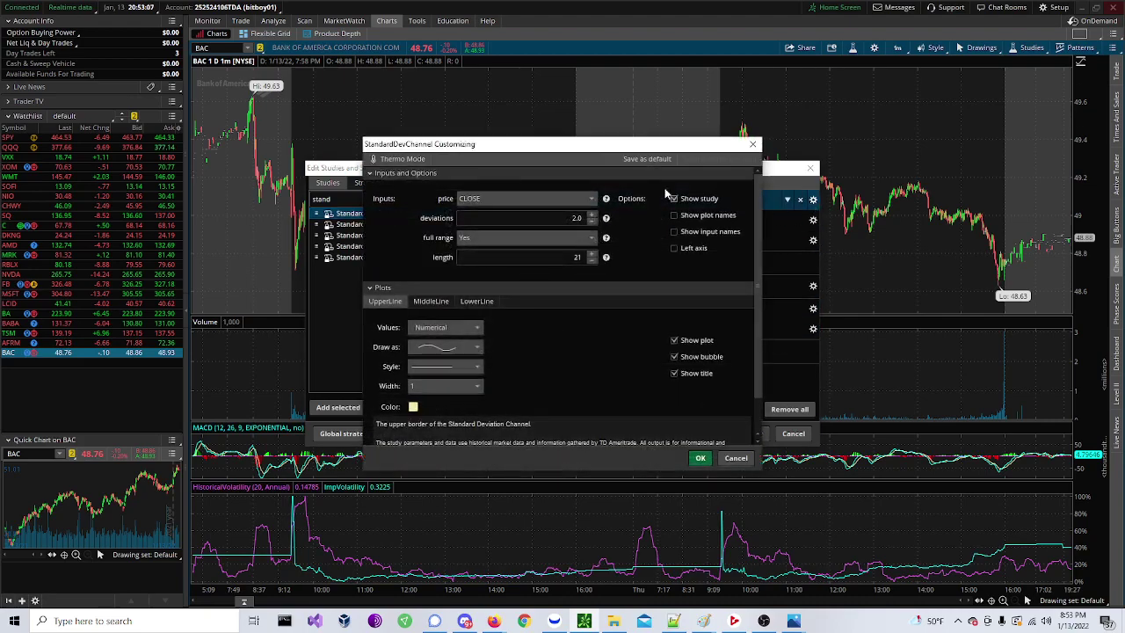
pyautogui.click(575, 218)
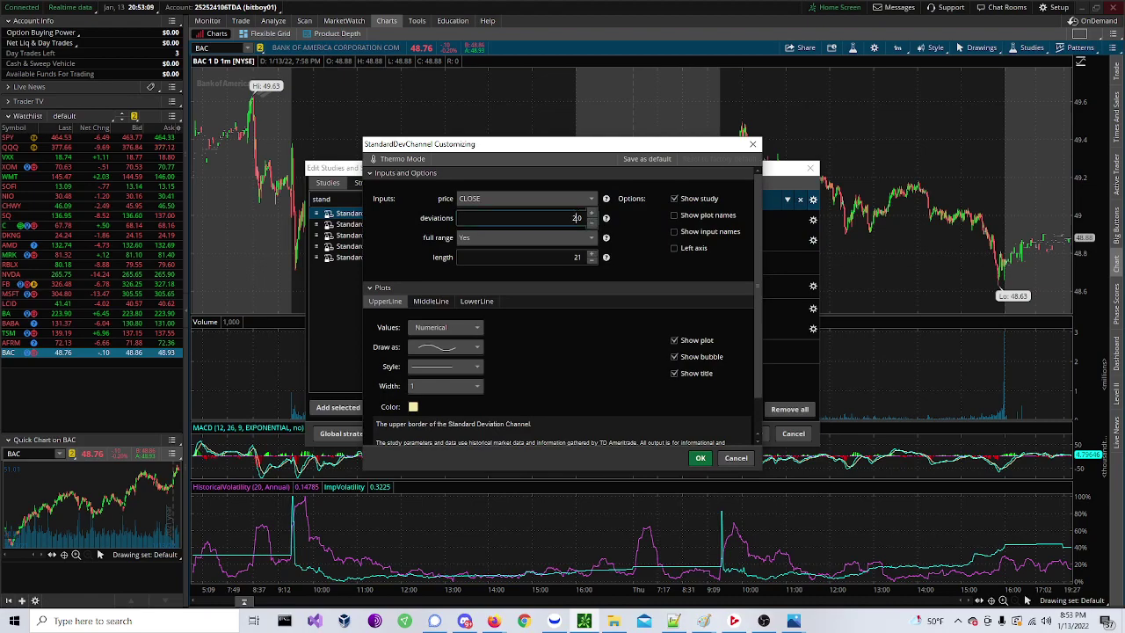
pyautogui.write('1.0')
pyautogui.click(700, 458)
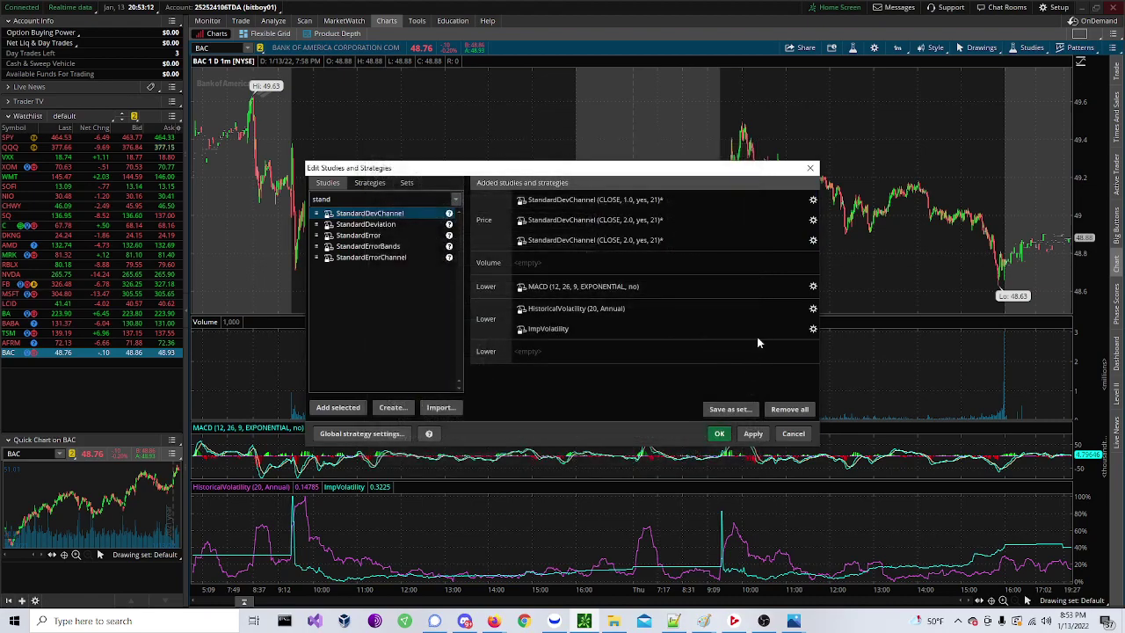
pyautogui.click(813, 240)
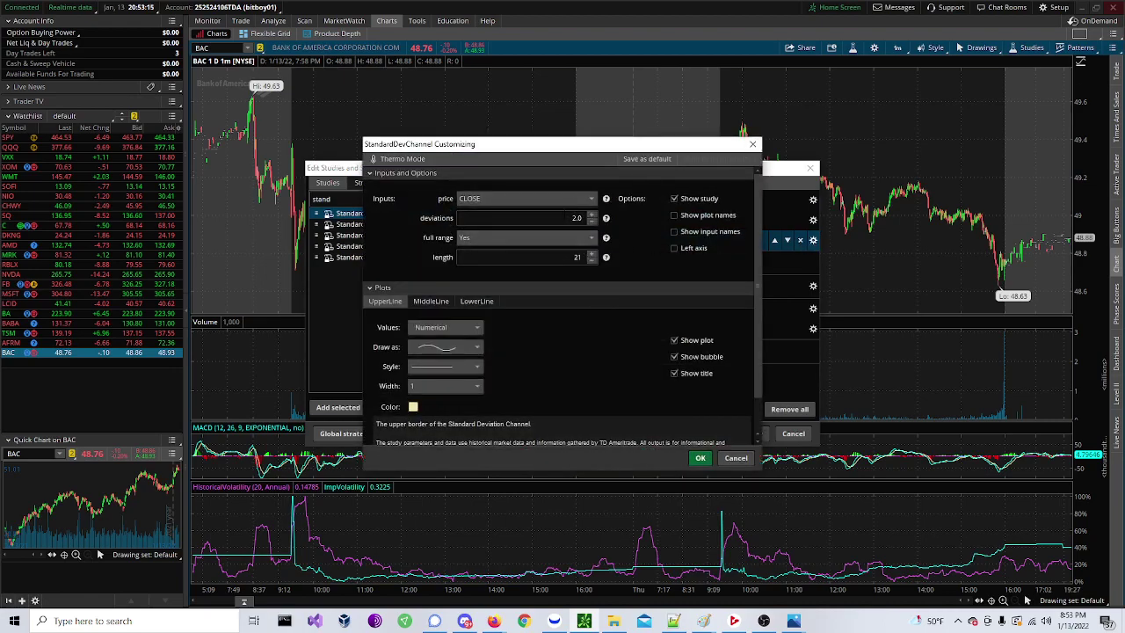
pyautogui.click(577, 218)
pyautogui.write('3')
pyautogui.click(700, 458)
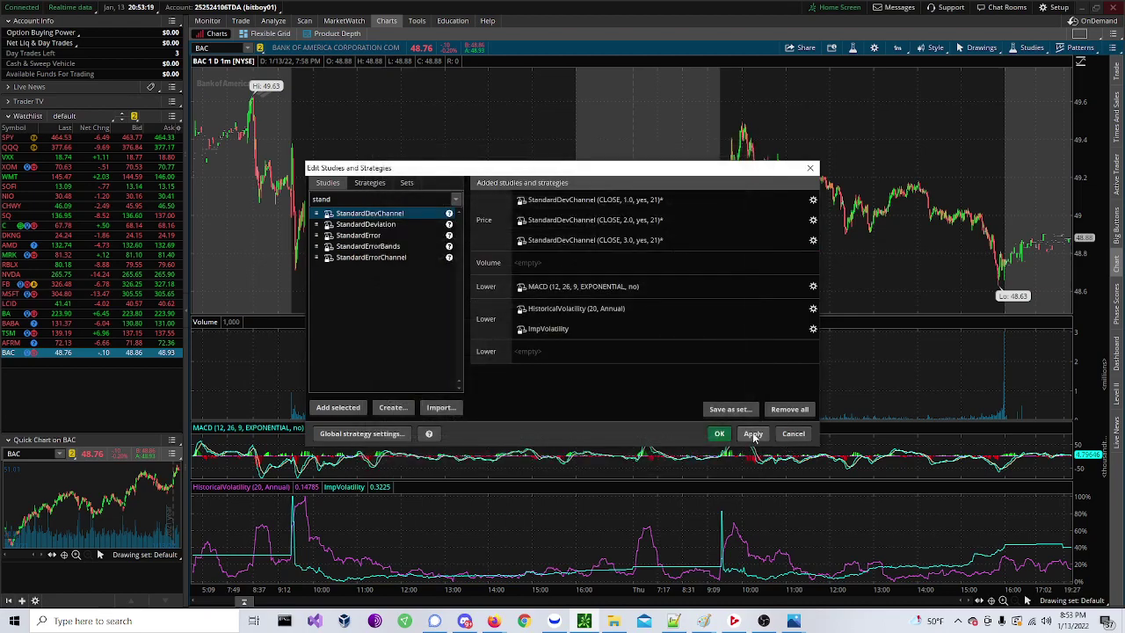
pyautogui.click(754, 434)
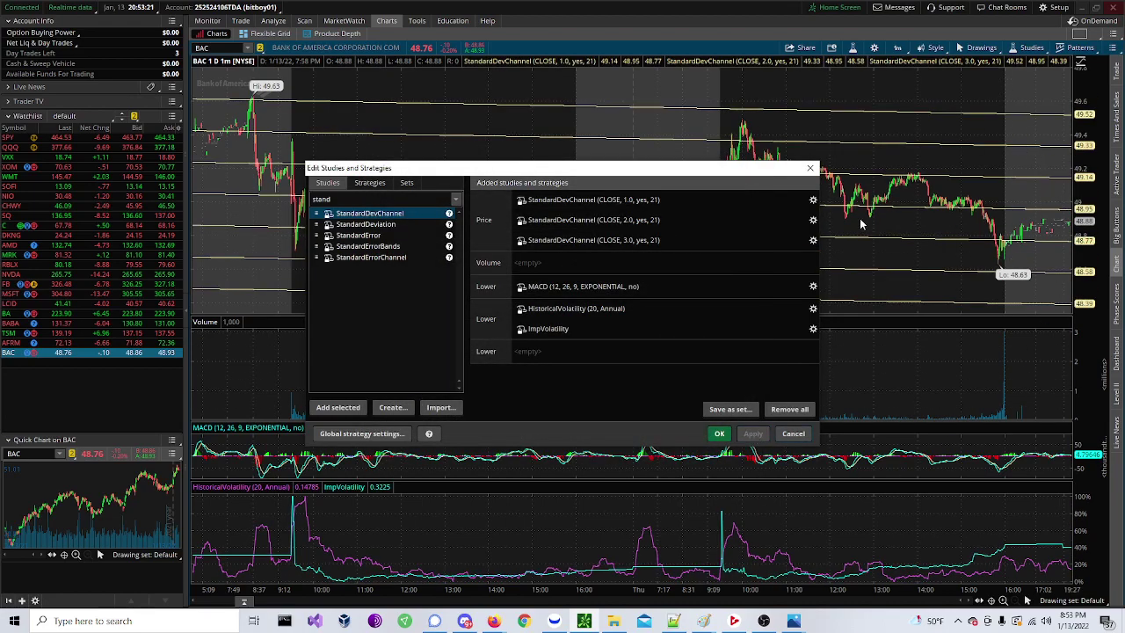
# Step: Colour the first StandardDevChannel's upper and lower lines yellow
pyautogui.click(813, 200)
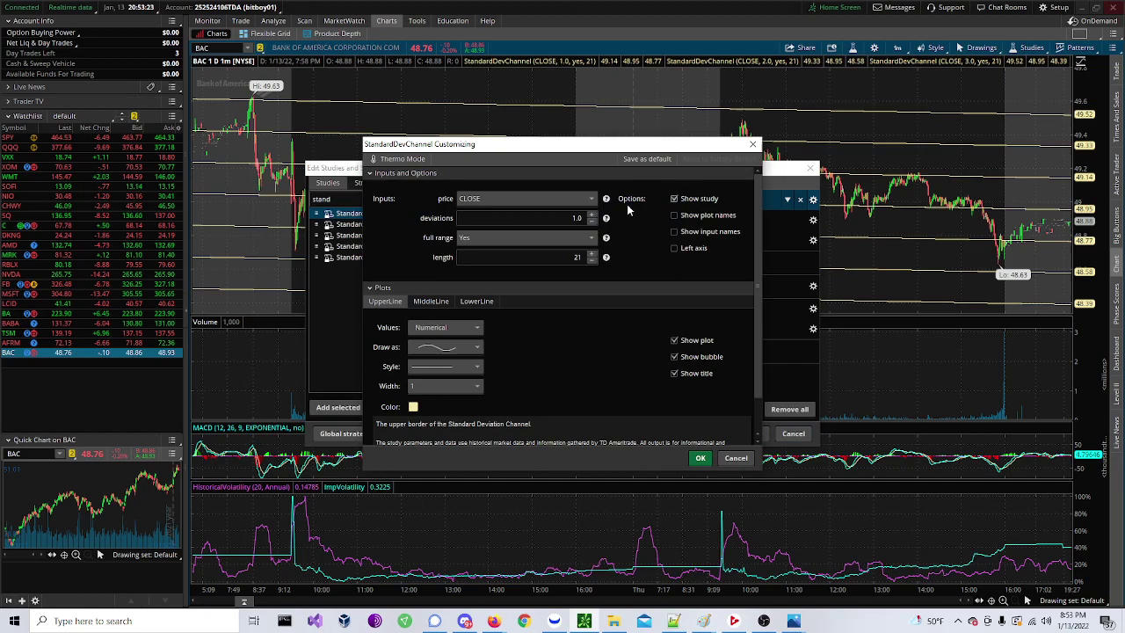
pyautogui.click(413, 407)
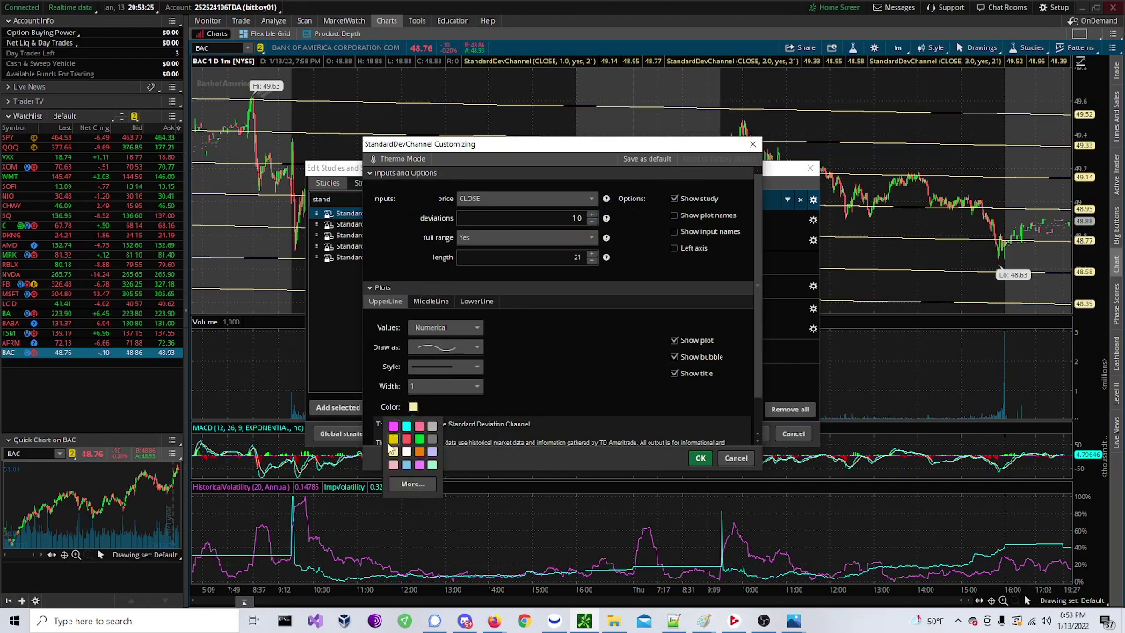
pyautogui.click(392, 439)
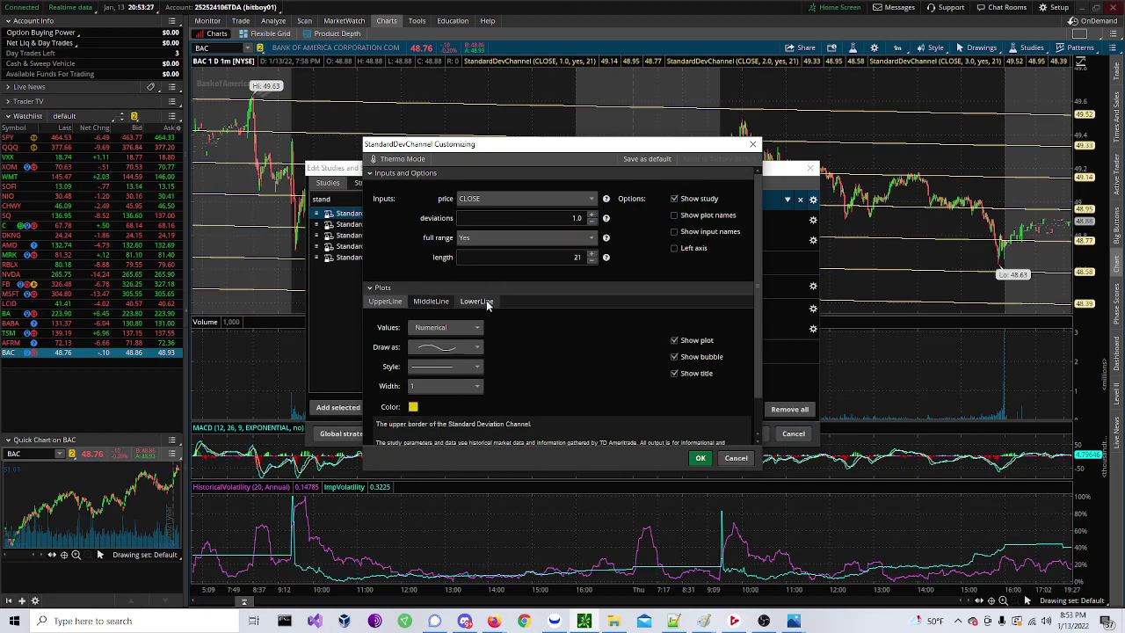
pyautogui.click(476, 302)
pyautogui.click(413, 407)
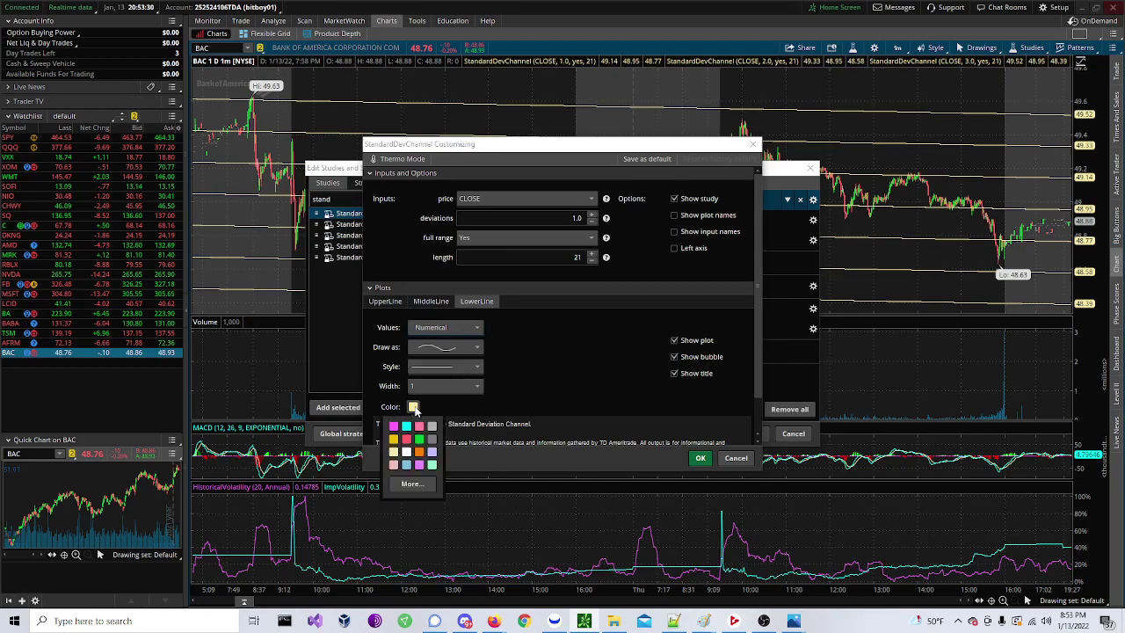
pyautogui.click(394, 440)
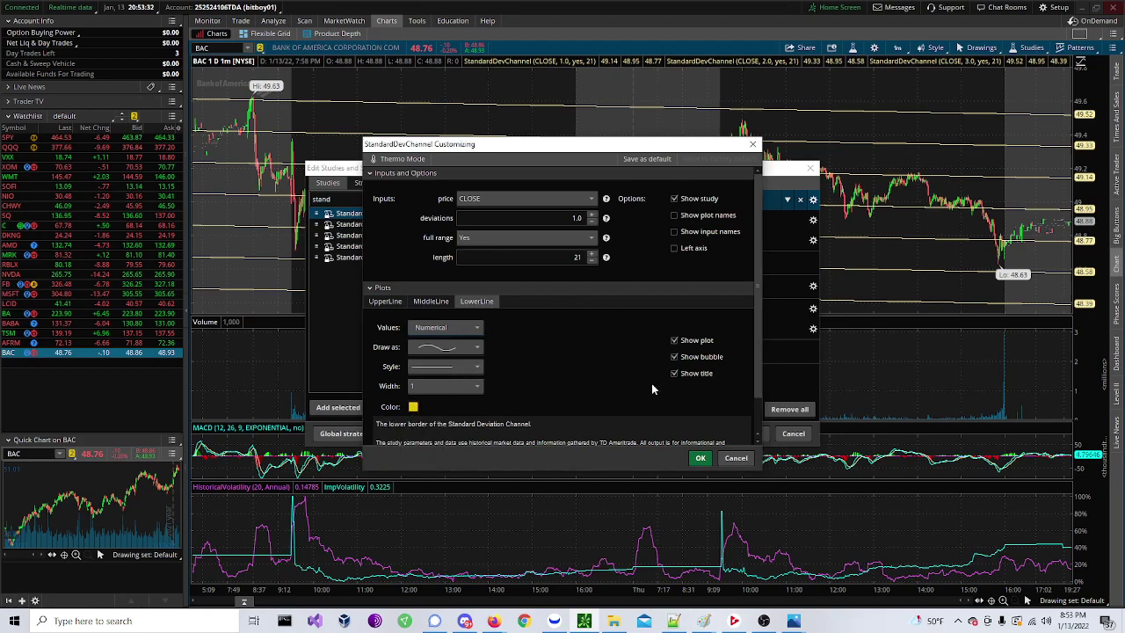
pyautogui.click(701, 458)
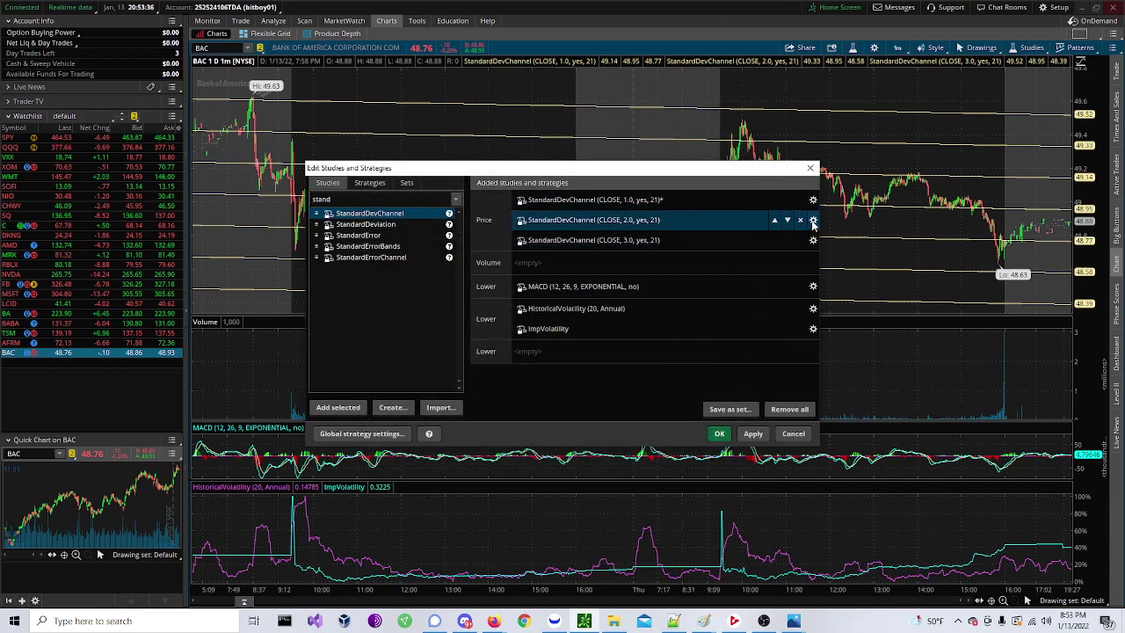
# Step: Colour the second StandardDevChannel's lower line cyan
pyautogui.click(812, 220)
pyautogui.click(413, 407)
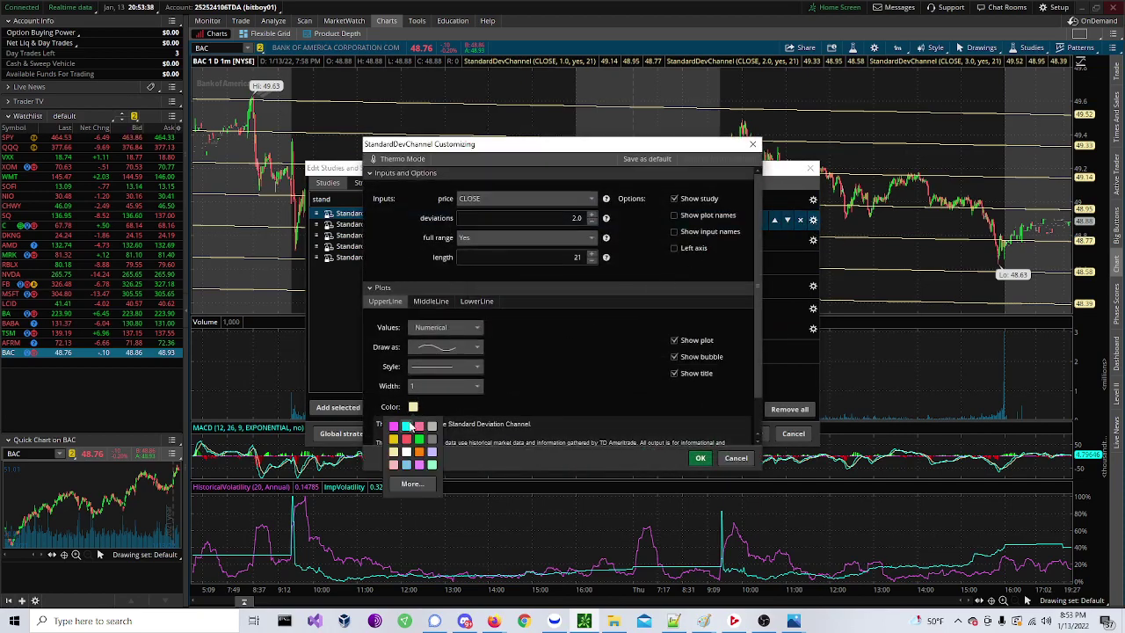
pyautogui.click(476, 302)
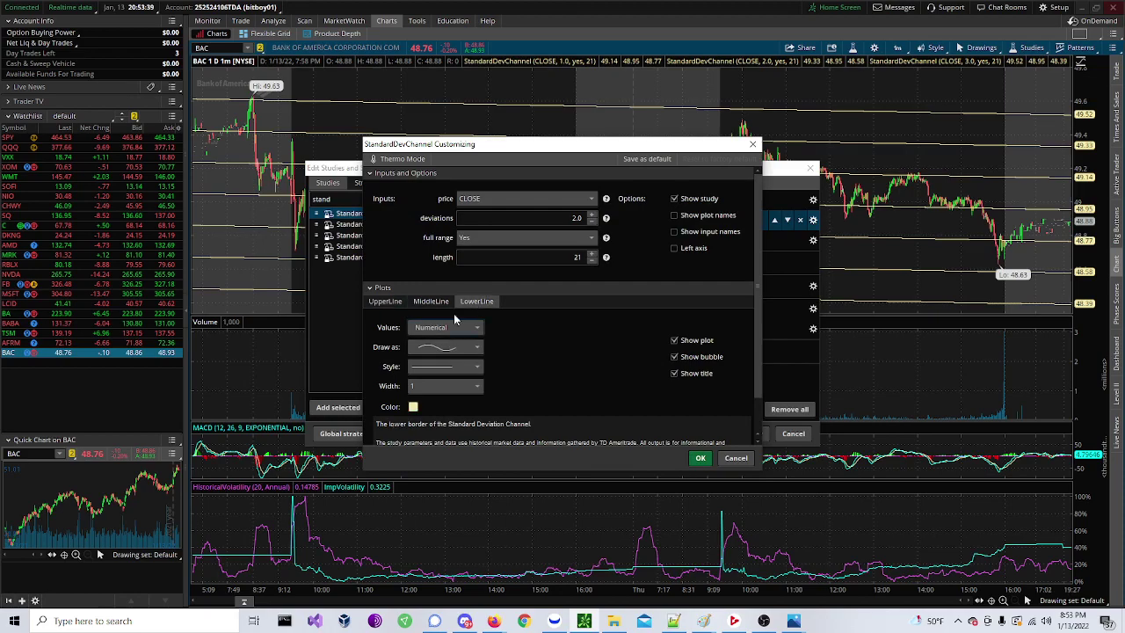
pyautogui.click(414, 408)
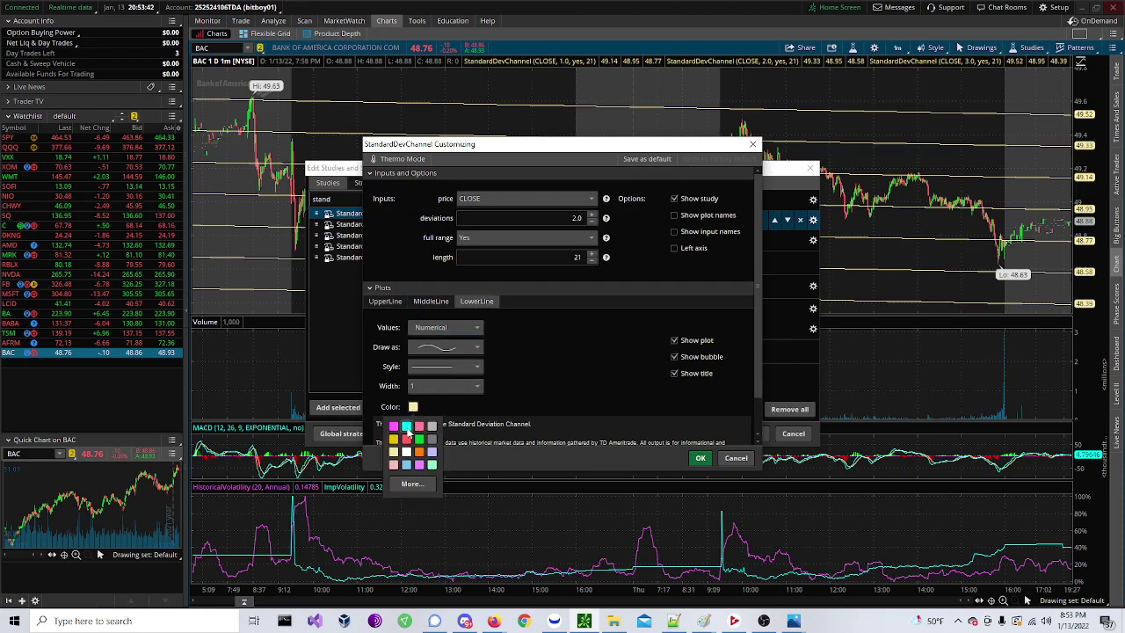
pyautogui.click(406, 427)
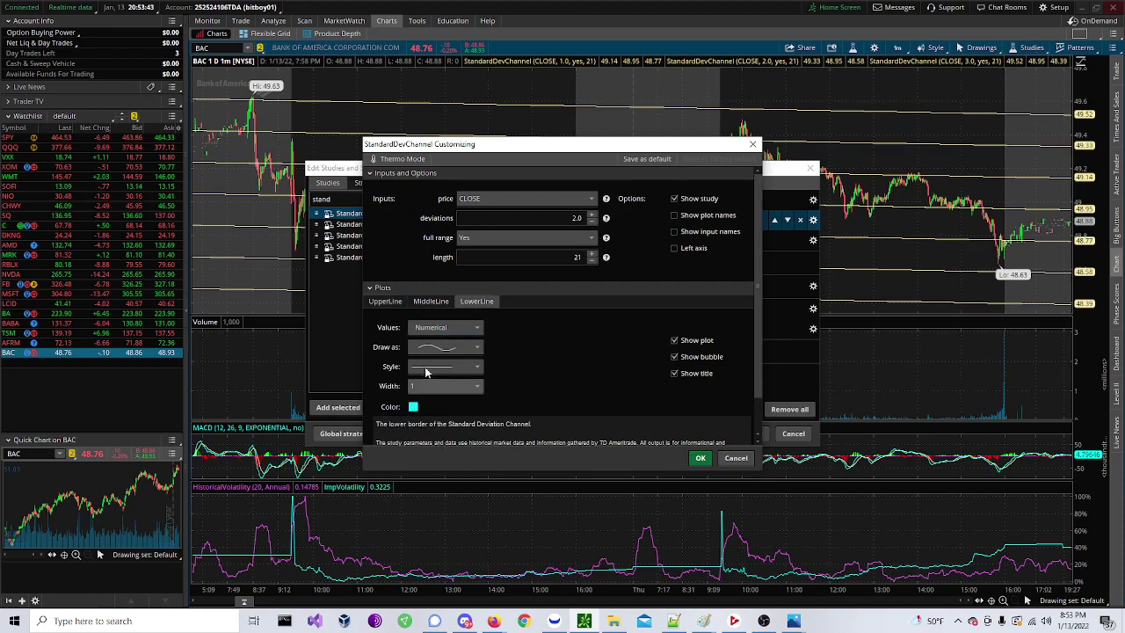
pyautogui.click(699, 459)
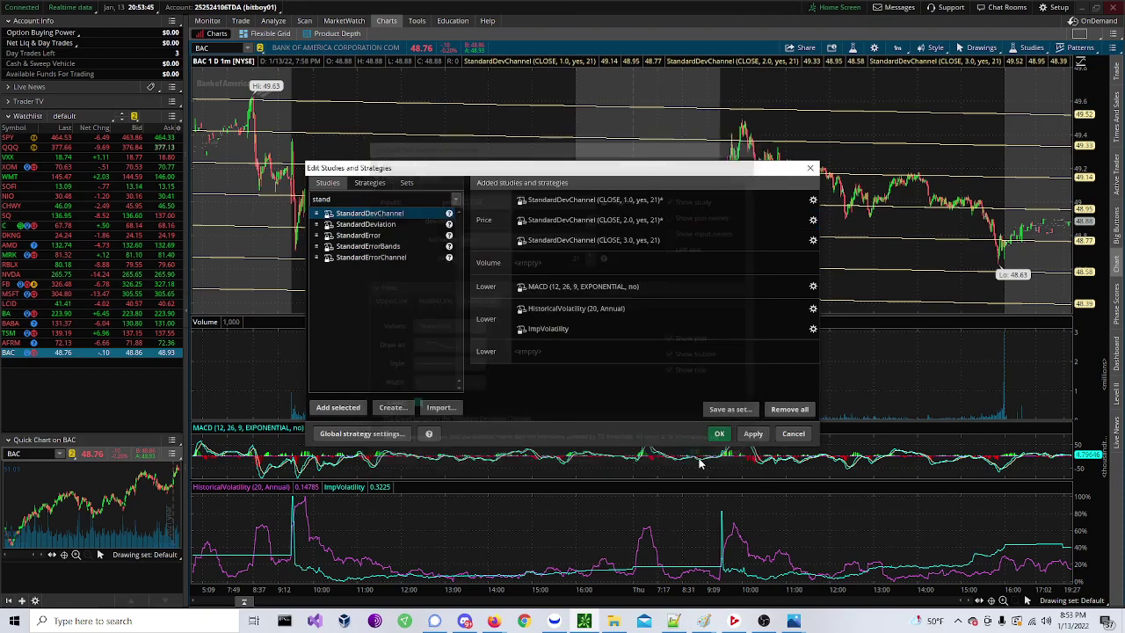
# Step: Colour the third channel's upper and lower lines green, apply, and close the studies editor
pyautogui.click(811, 241)
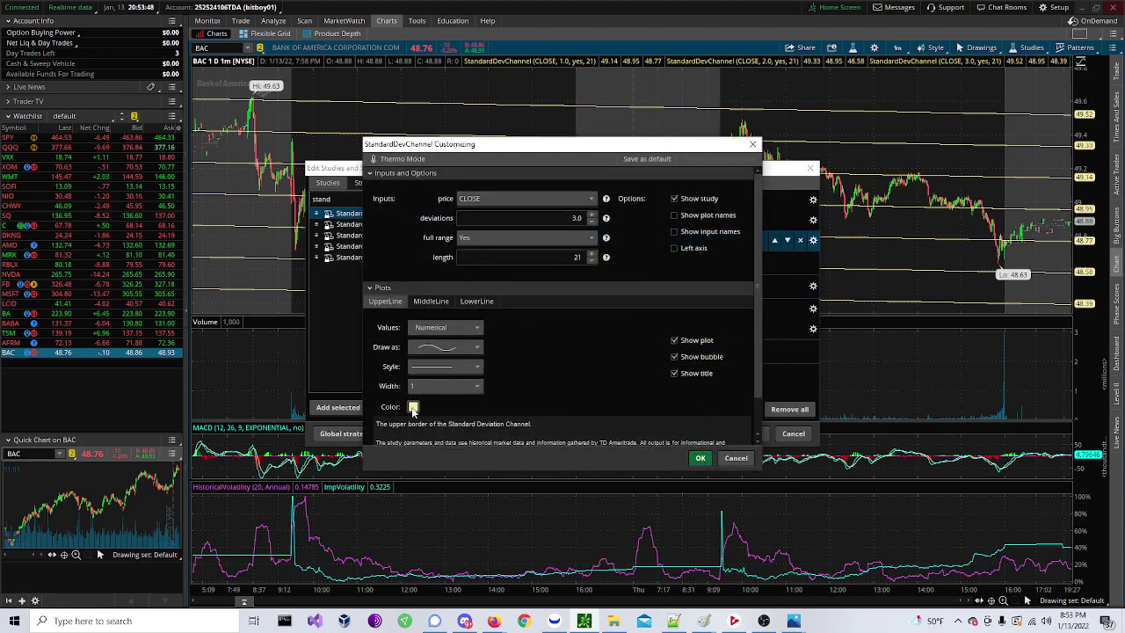
pyautogui.click(413, 407)
pyautogui.click(418, 439)
pyautogui.click(477, 301)
pyautogui.click(413, 406)
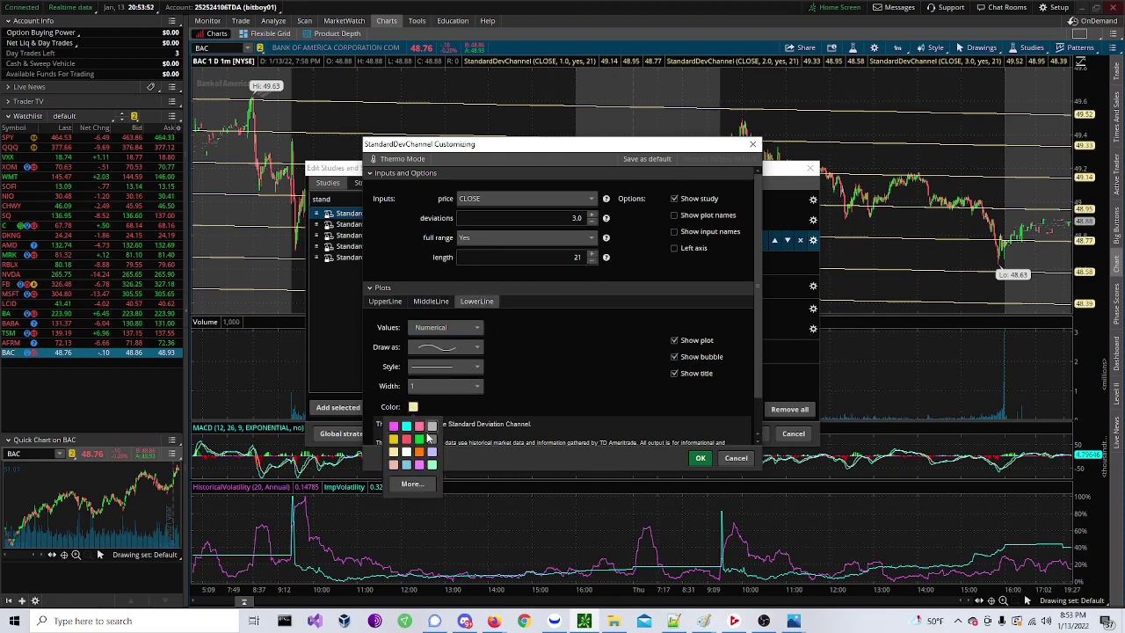
pyautogui.click(419, 439)
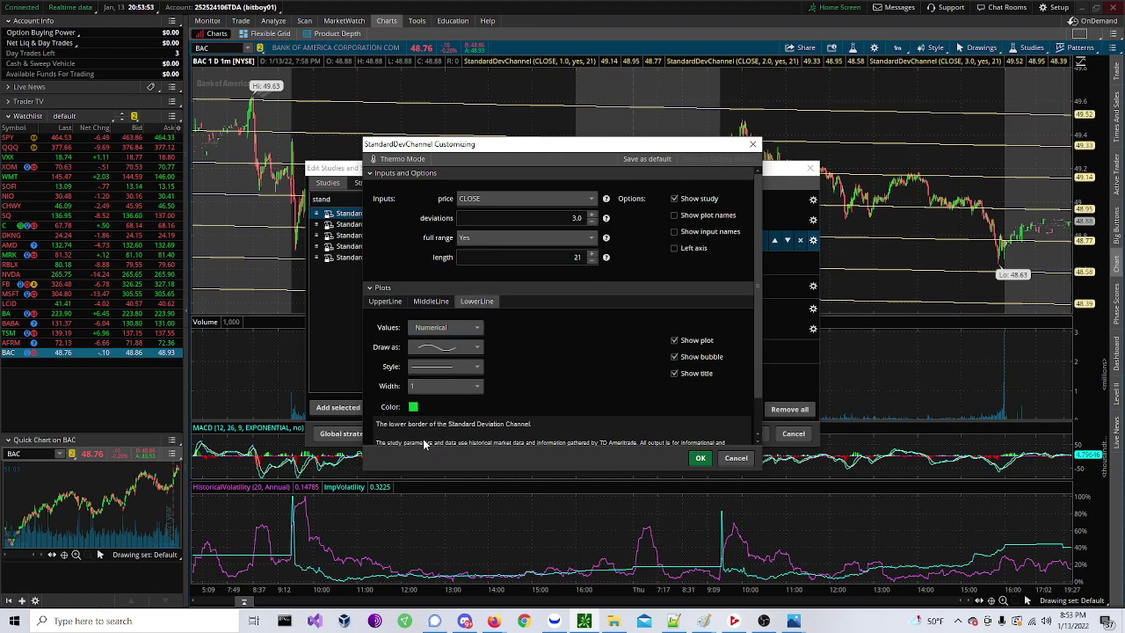
pyautogui.click(698, 457)
pyautogui.click(755, 434)
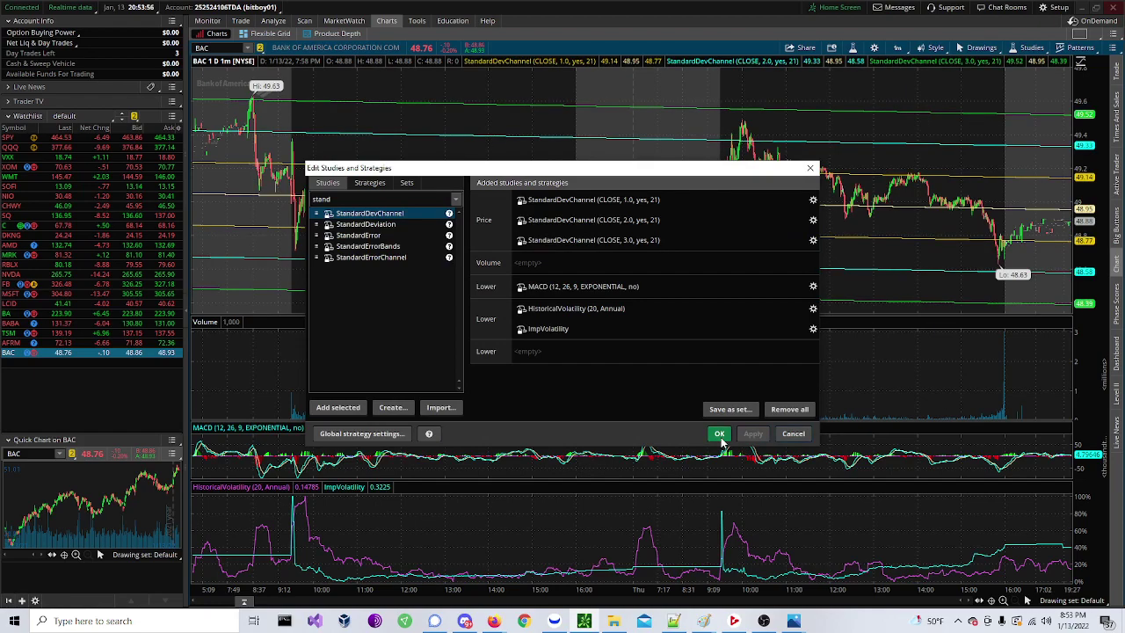
pyautogui.click(719, 434)
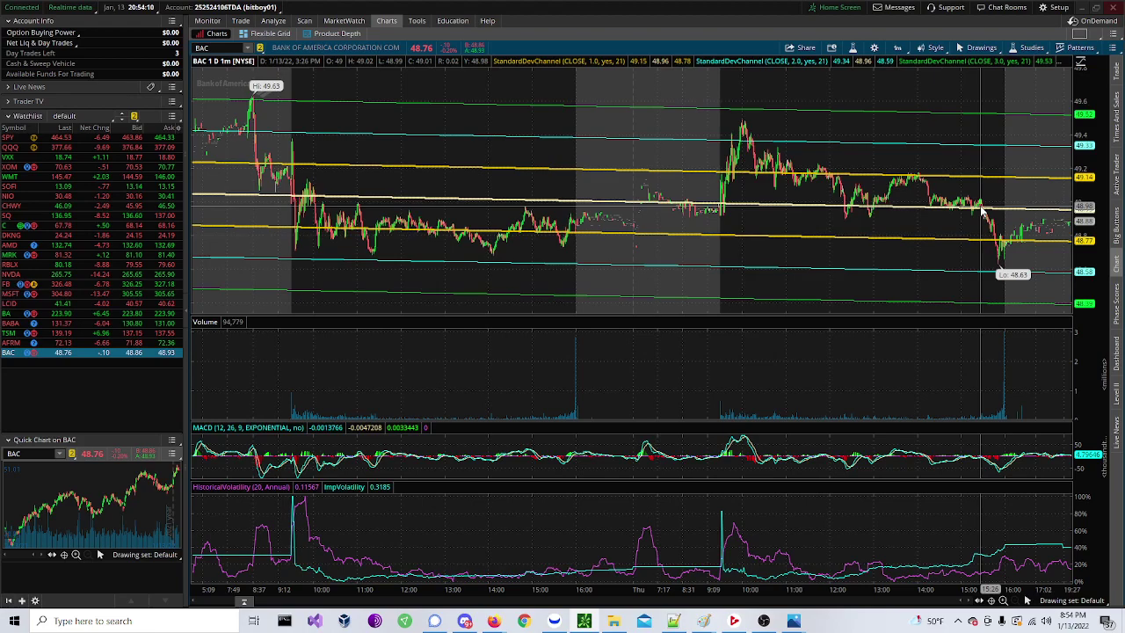
pyautogui.click(899, 48)
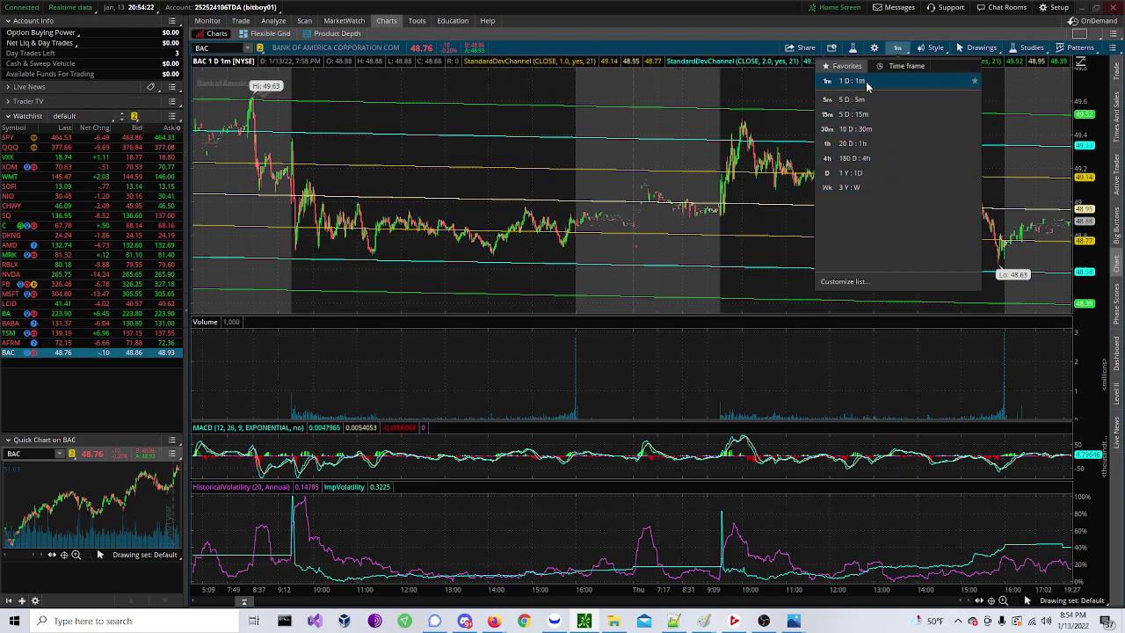
pyautogui.click(817, 86)
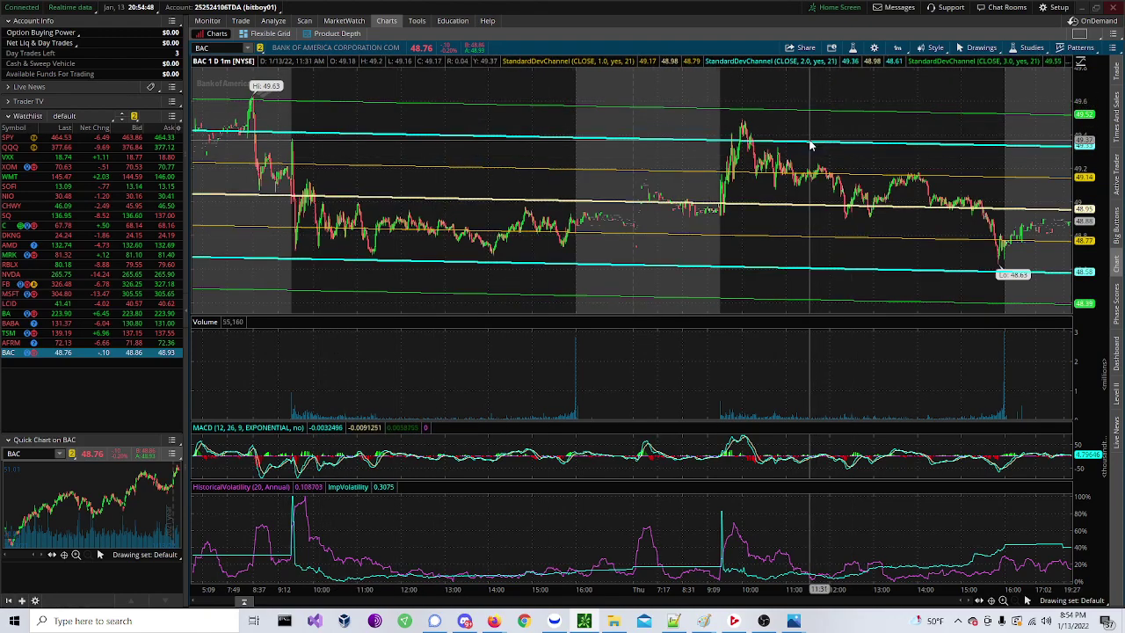
# Step: Minimize thinkorswim and bring the TradingView TSM one-minute chart to the front
pyautogui.click(1083, 8)
pyautogui.moveTo(495, 624)
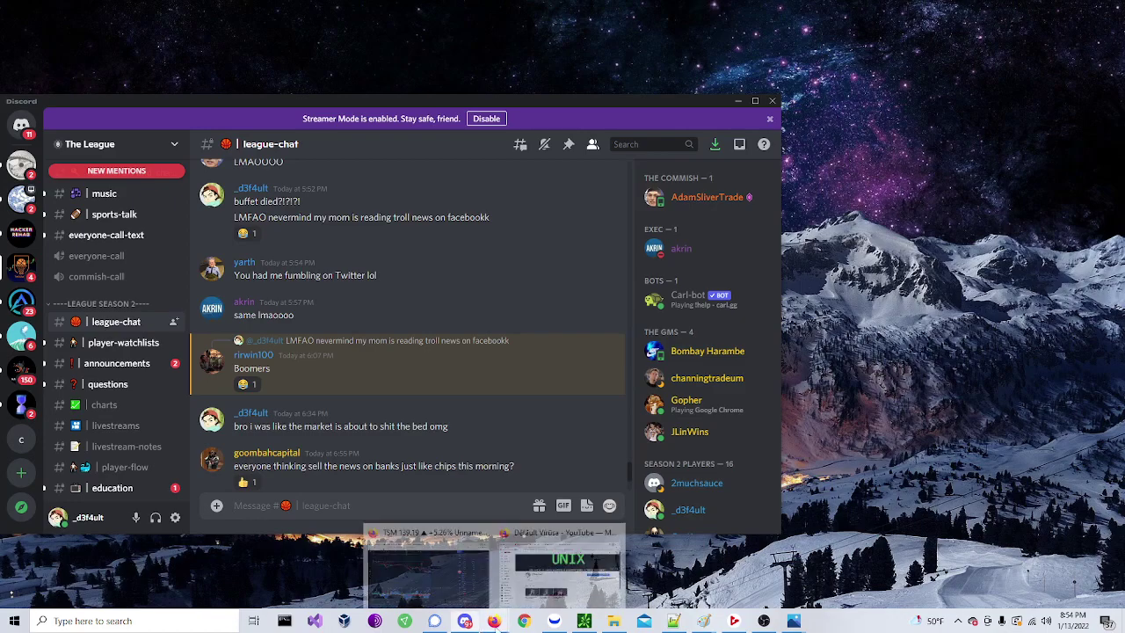
pyautogui.click(457, 573)
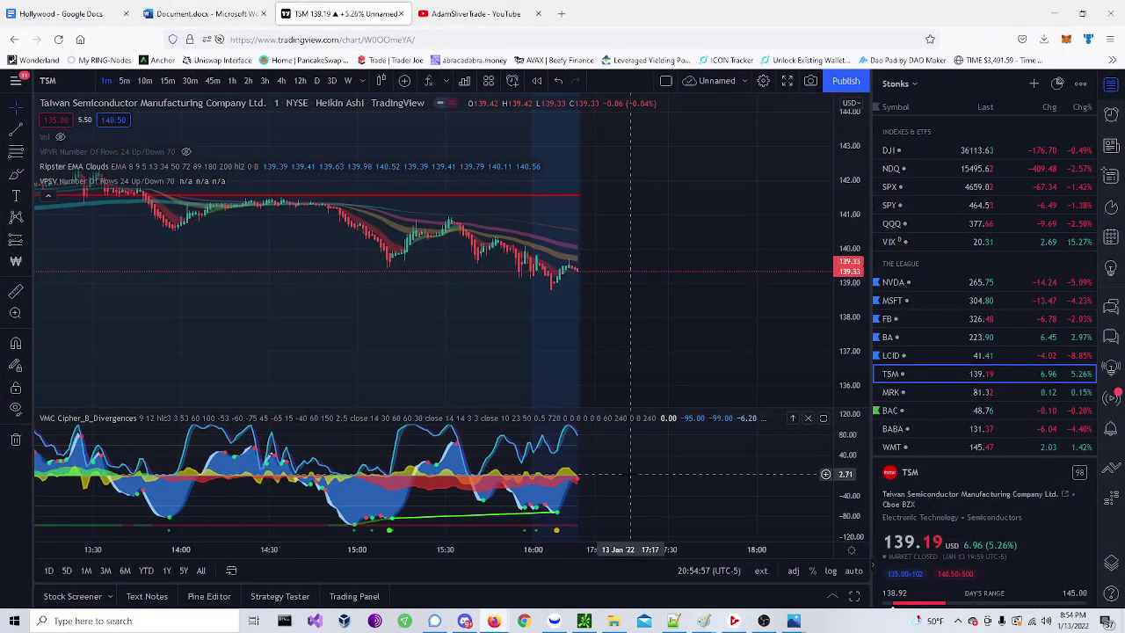
# Step: Pan the TSM chart to leave empty space after the latest bars
pyautogui.moveTo(630, 474); pyautogui.dragTo(653, 477)
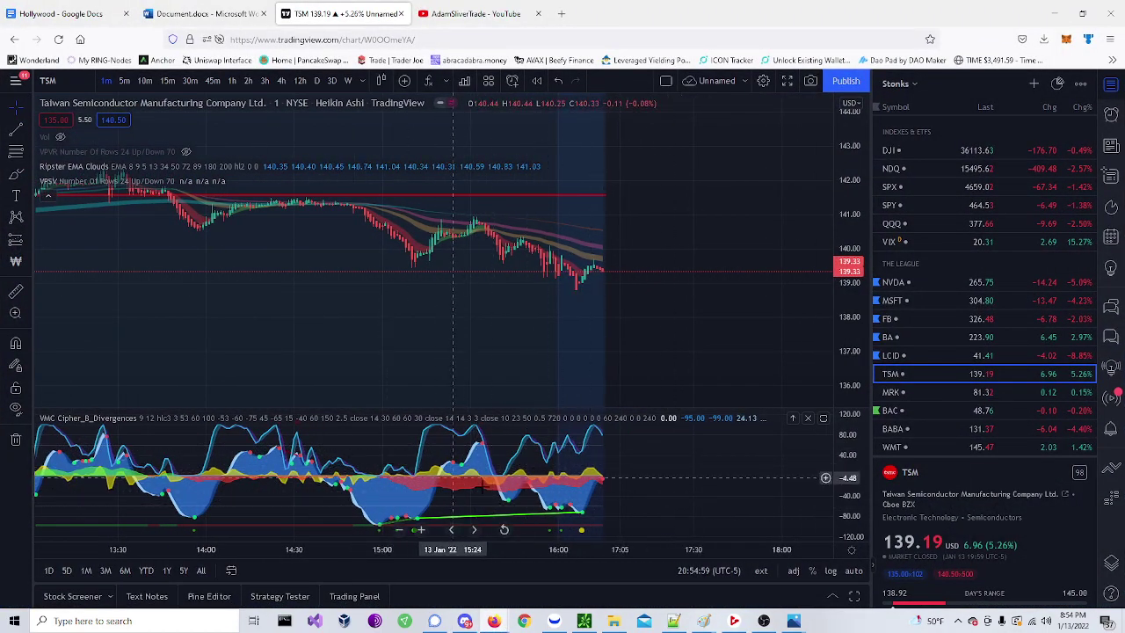
pyautogui.moveTo(654, 475); pyautogui.dragTo(698, 466)
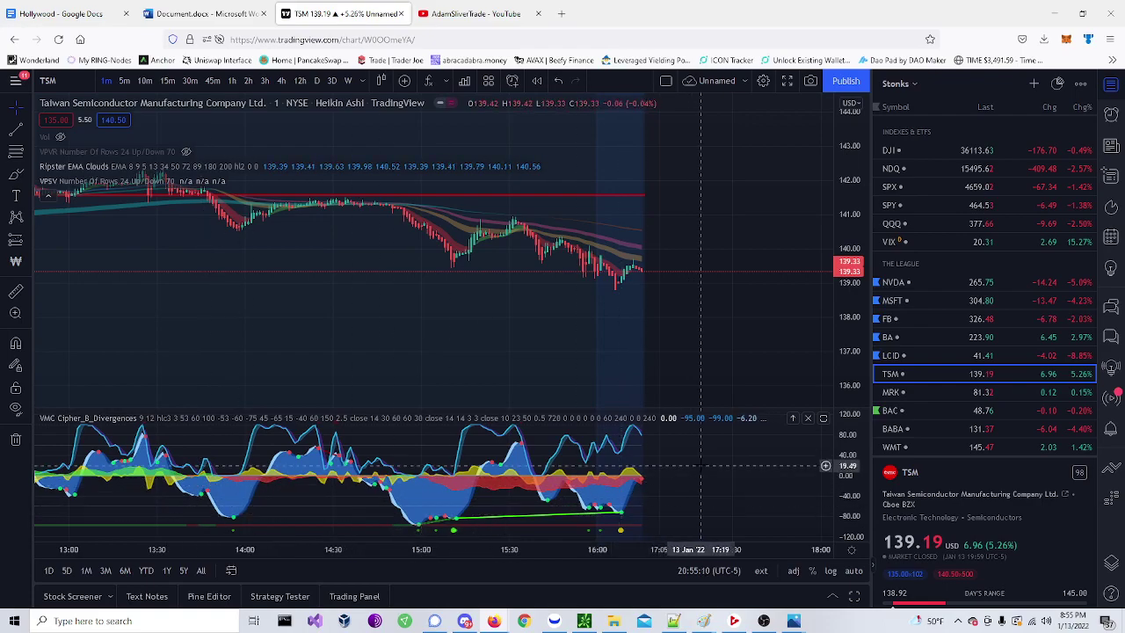
pyautogui.moveTo(700, 466); pyautogui.dragTo(646, 469)
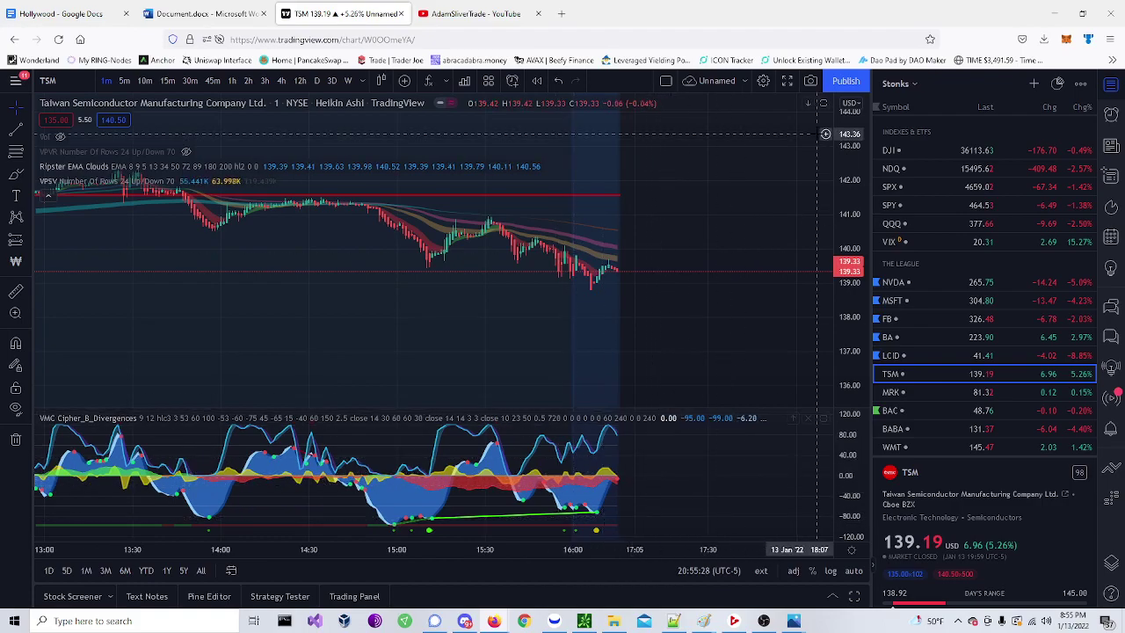
# Step: Minimize the browser and open SPY_reversal.png in Photos
pyautogui.click(1058, 12)
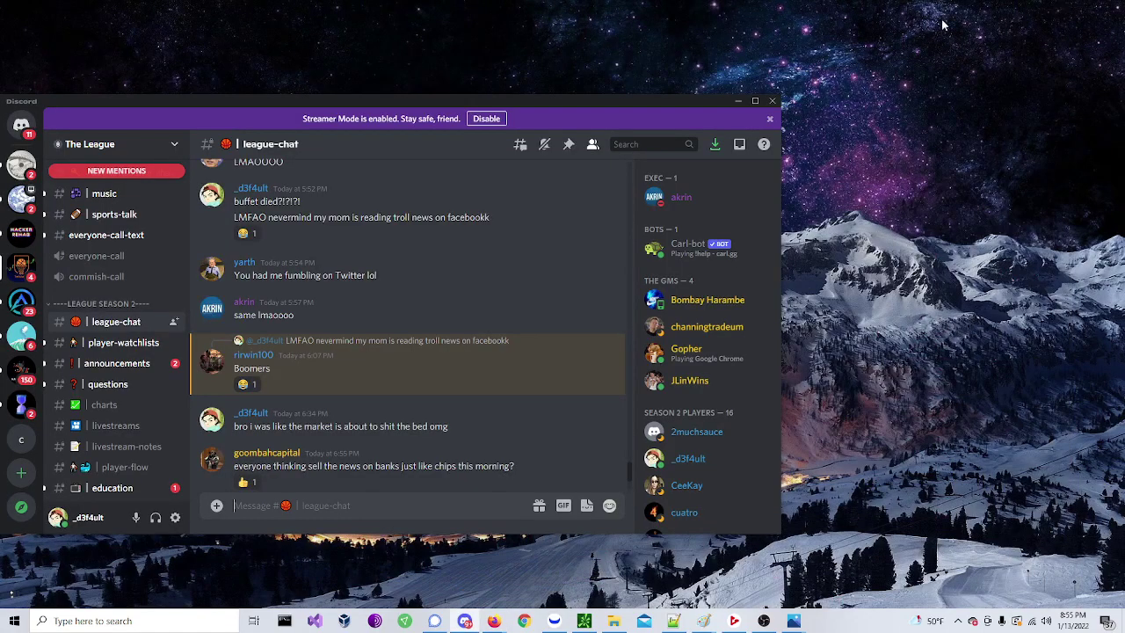
pyautogui.moveTo(795, 620)
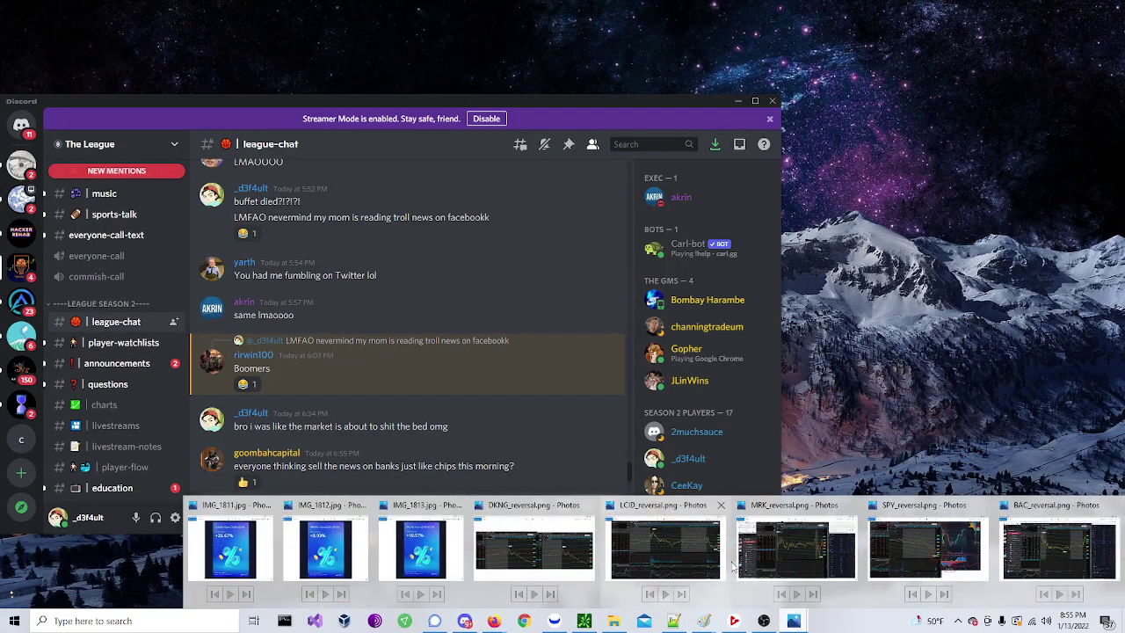
pyautogui.click(917, 539)
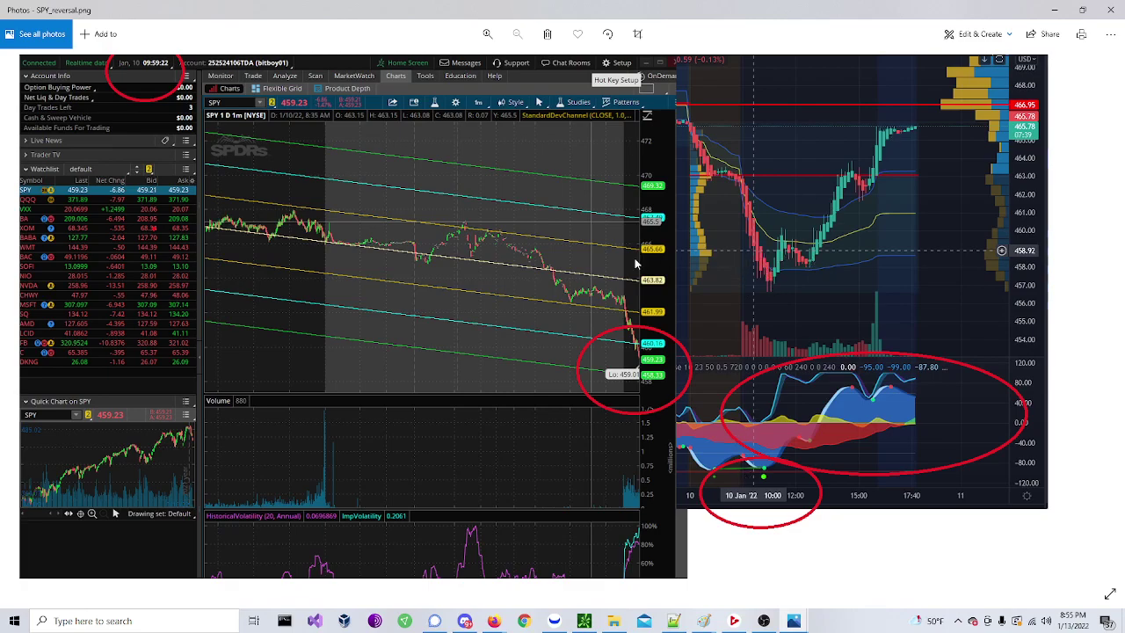
# Step: Minimize the SPY screenshot and open BAC_reversal.png instead
pyautogui.click(1059, 9)
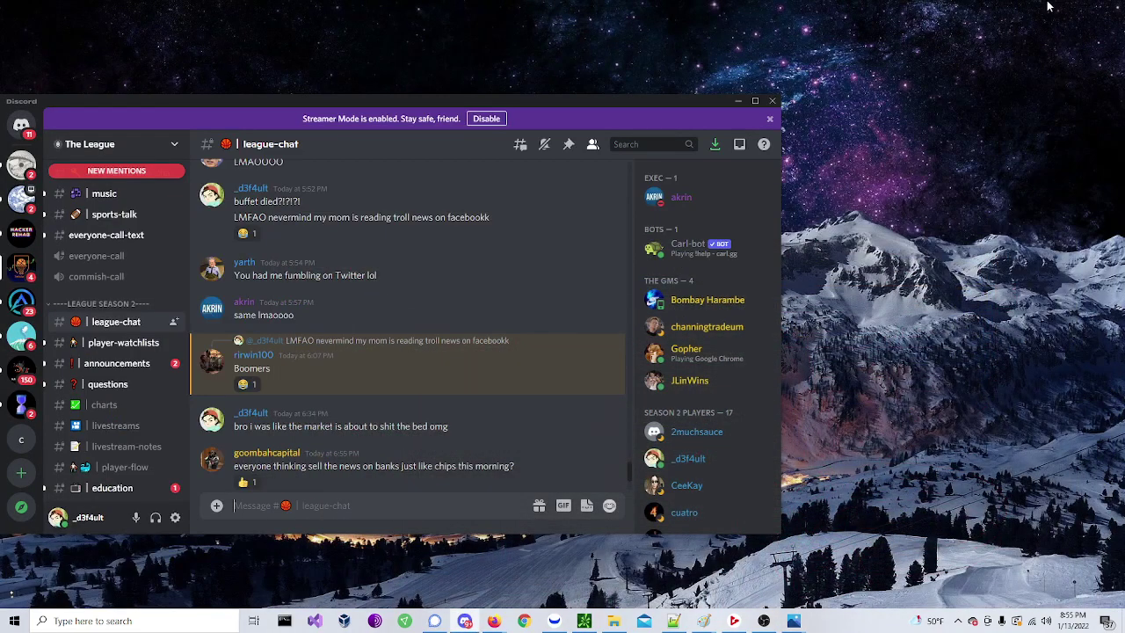
pyautogui.moveTo(793, 620)
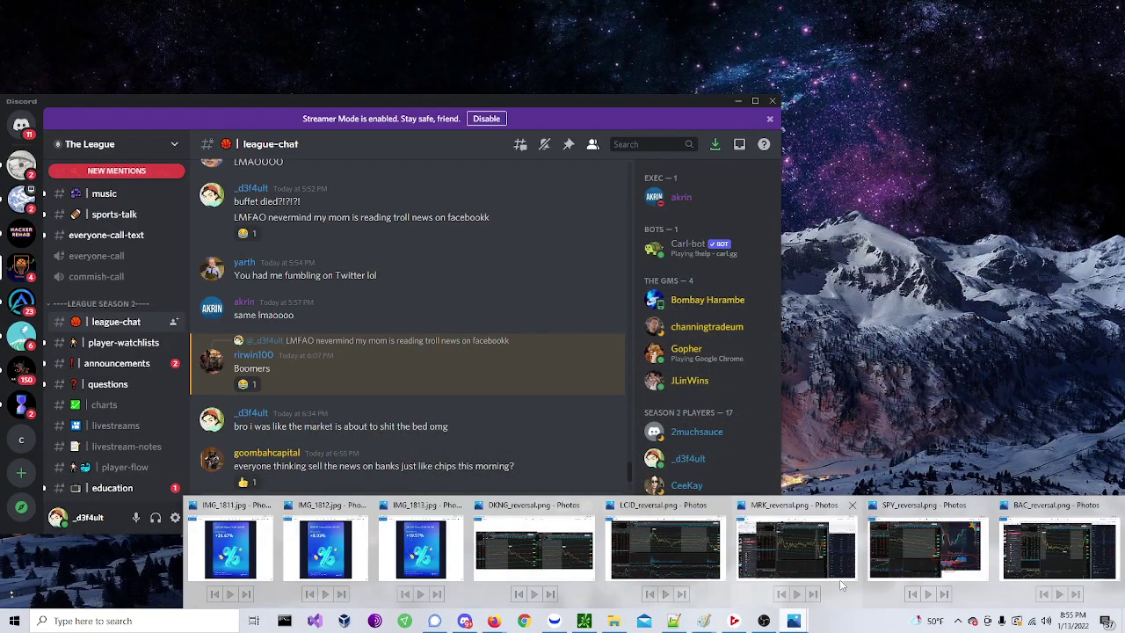
pyautogui.click(1045, 532)
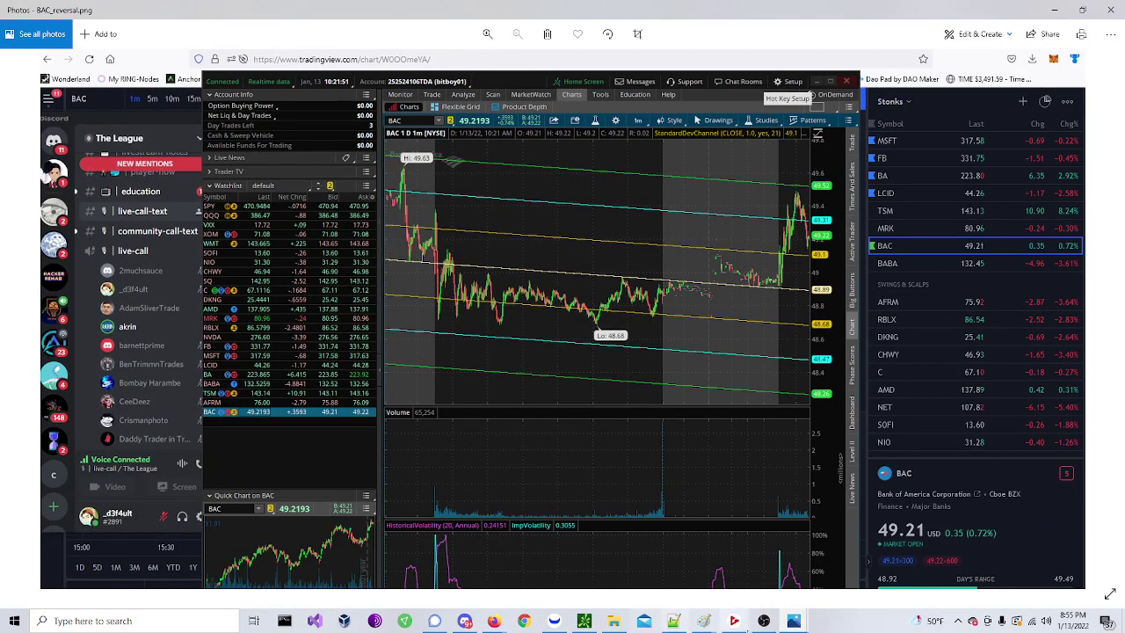
pyautogui.moveTo(794, 620)
pyautogui.moveTo(408, 547)
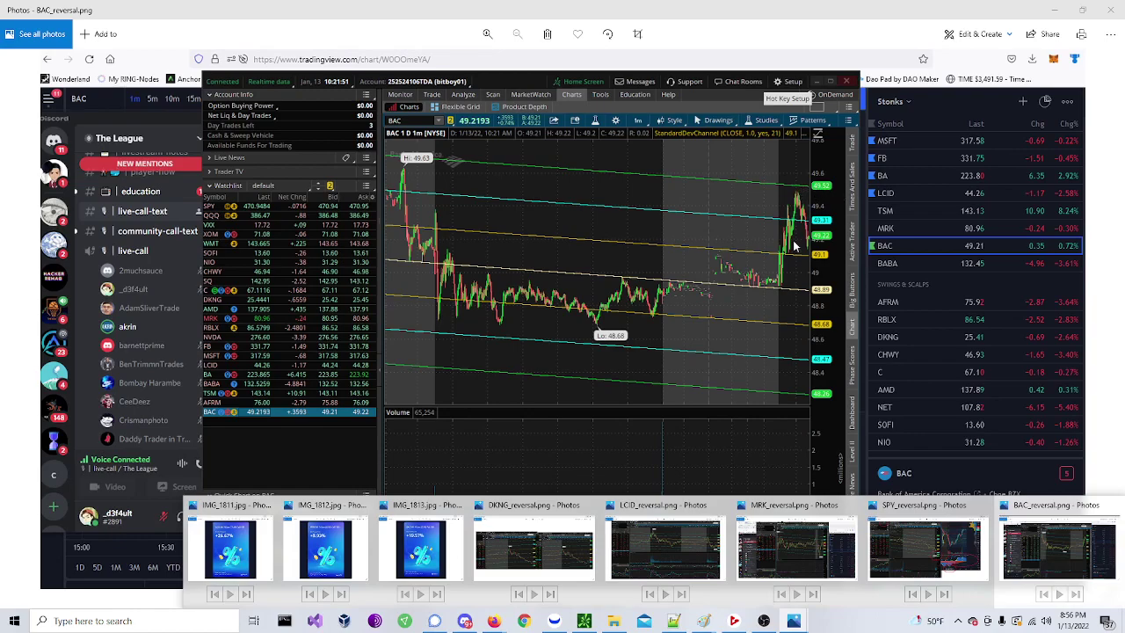
# Step: Review the MRK and LCID reversal screenshots, return to BAC_reversal, then minimize Photos
pyautogui.click(789, 540)
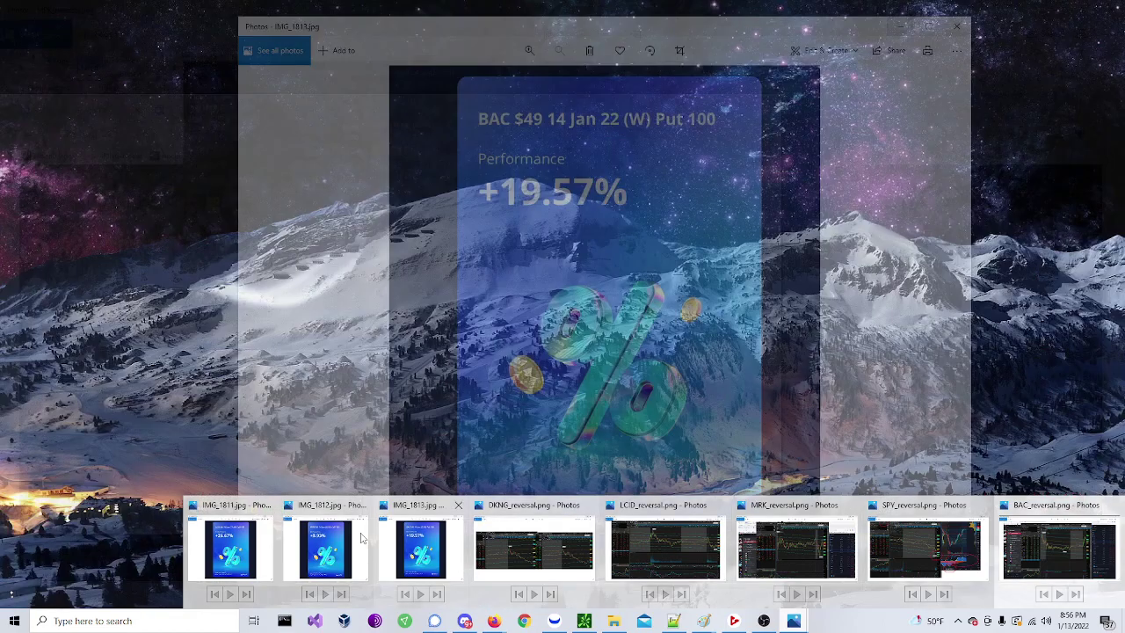
pyautogui.moveTo(319, 534)
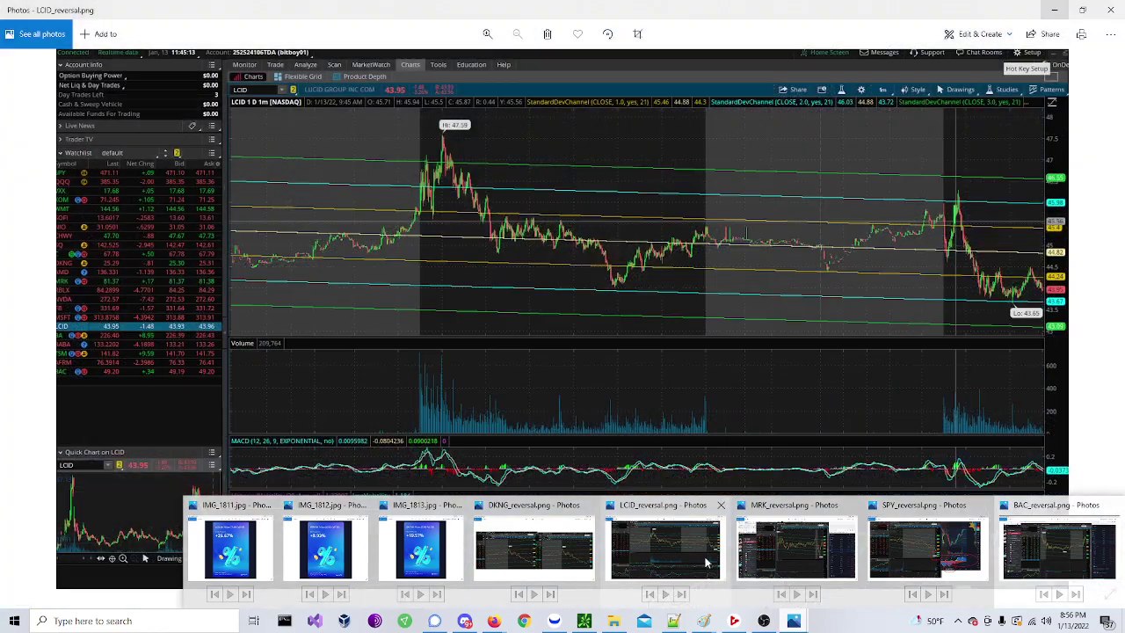
pyautogui.moveTo(818, 549)
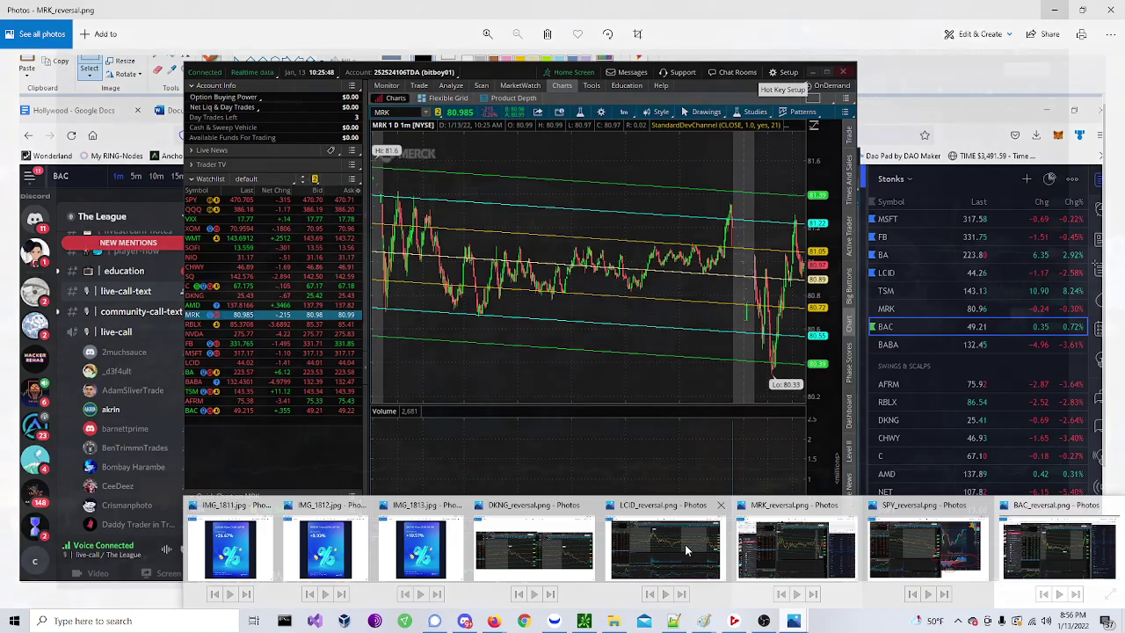
pyautogui.moveTo(685, 550)
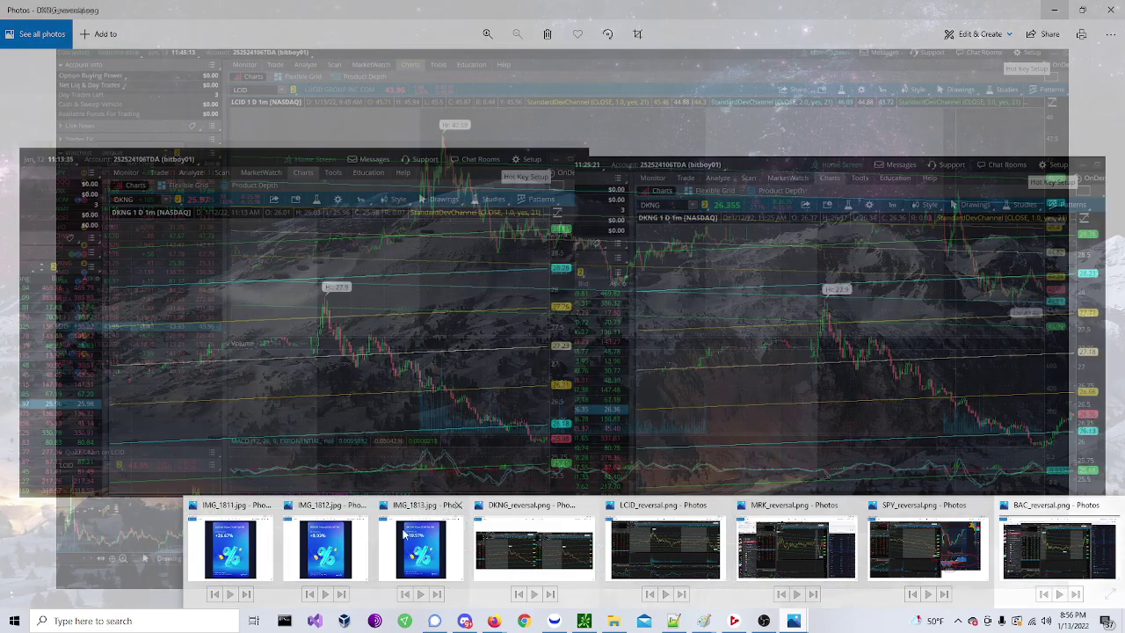
pyautogui.moveTo(249, 546)
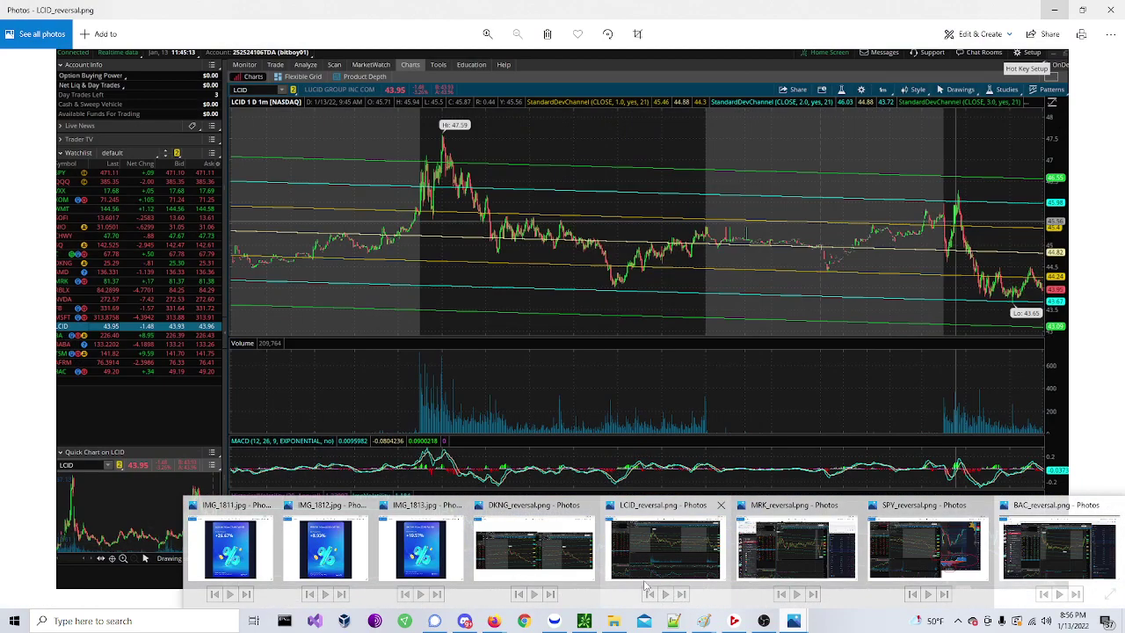
pyautogui.click(685, 542)
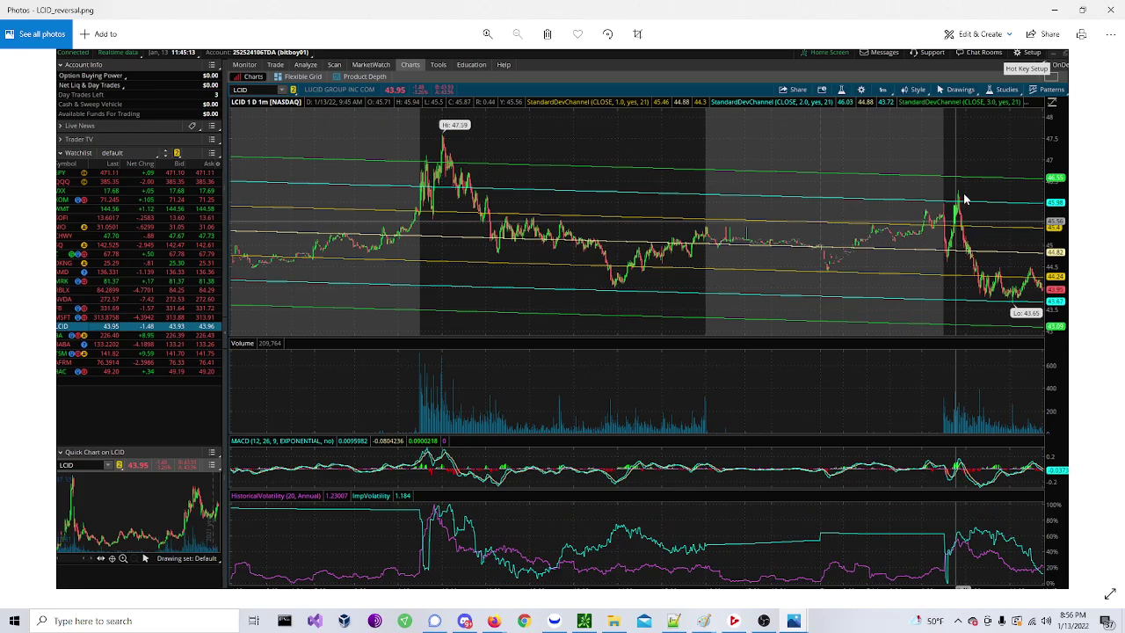
pyautogui.press('Left')
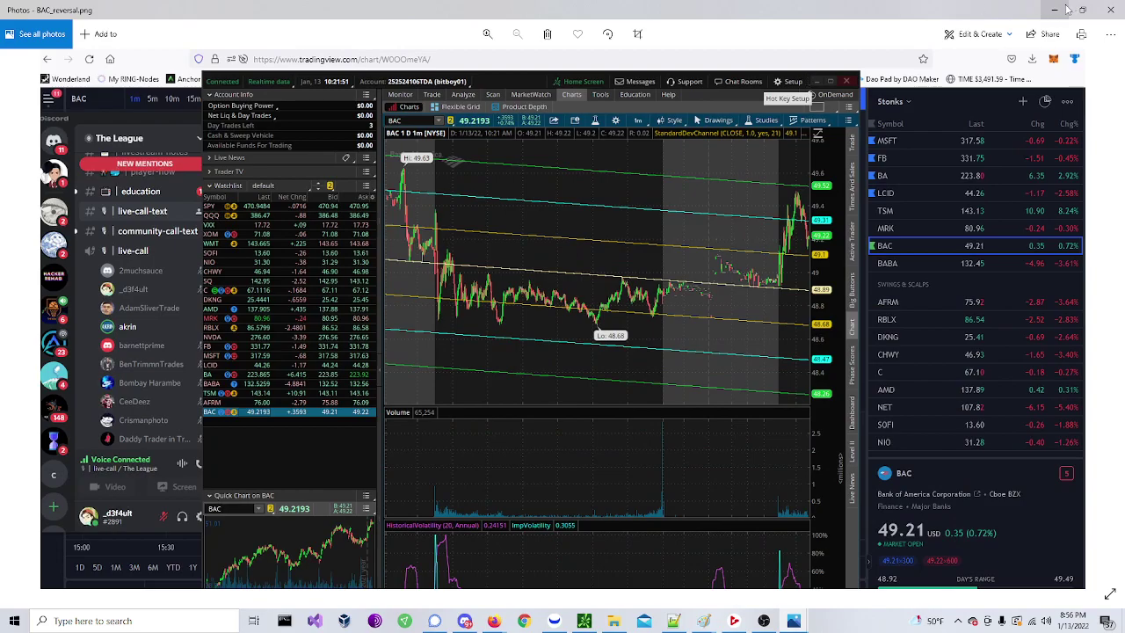
pyautogui.click(1061, 9)
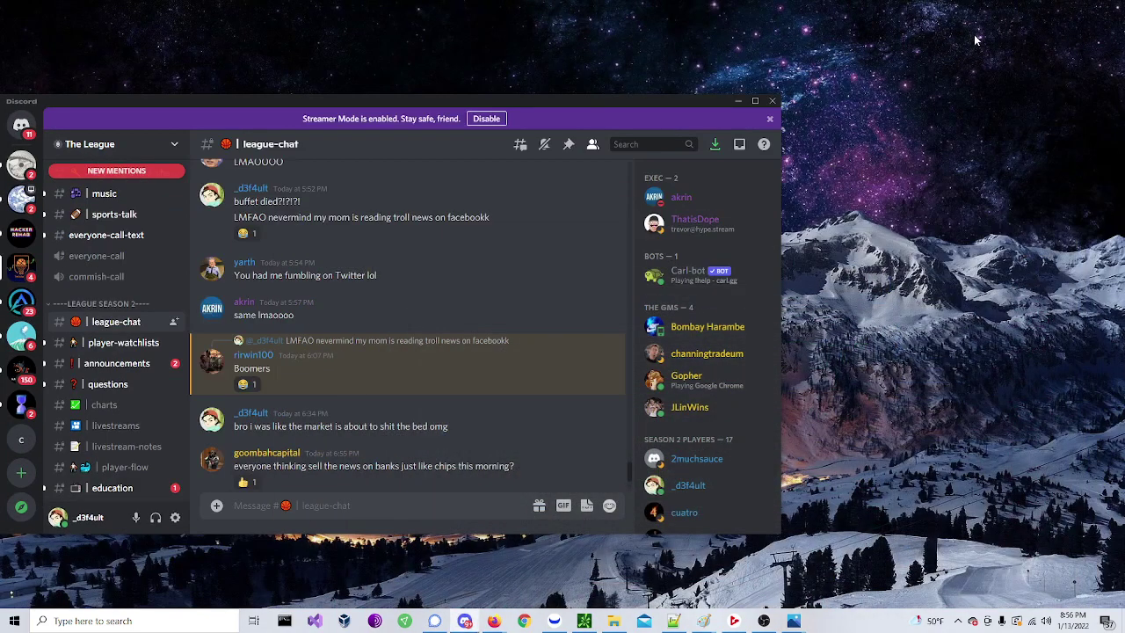
# Step: Minimize Discord, restore the thinkorswim BAC chart, then minimize it too
pyautogui.click(739, 100)
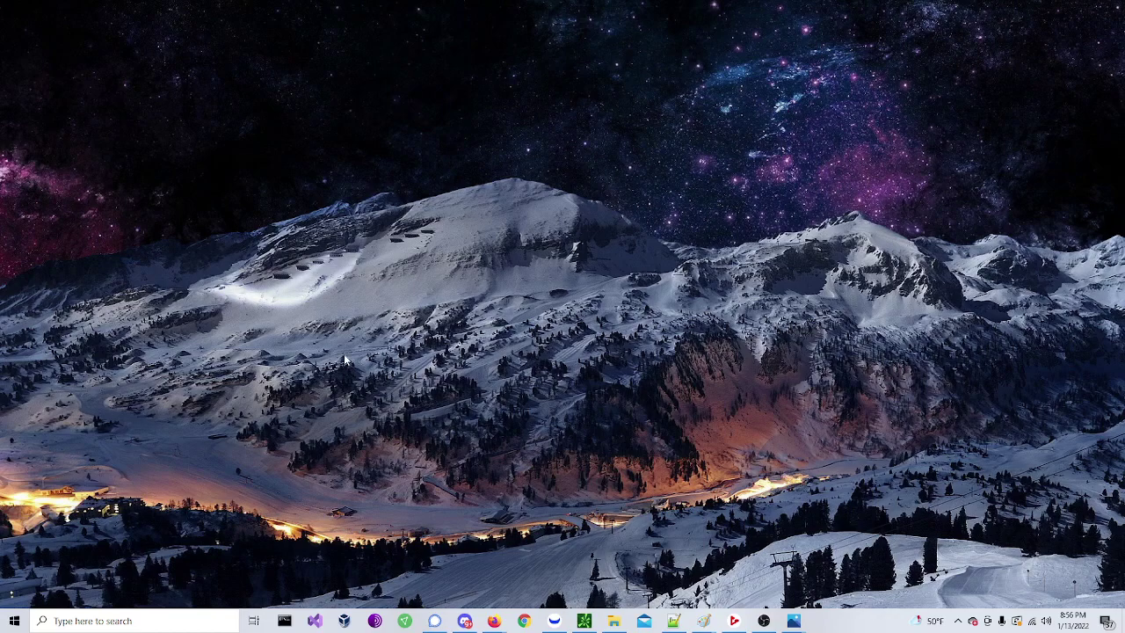
pyautogui.click(583, 621)
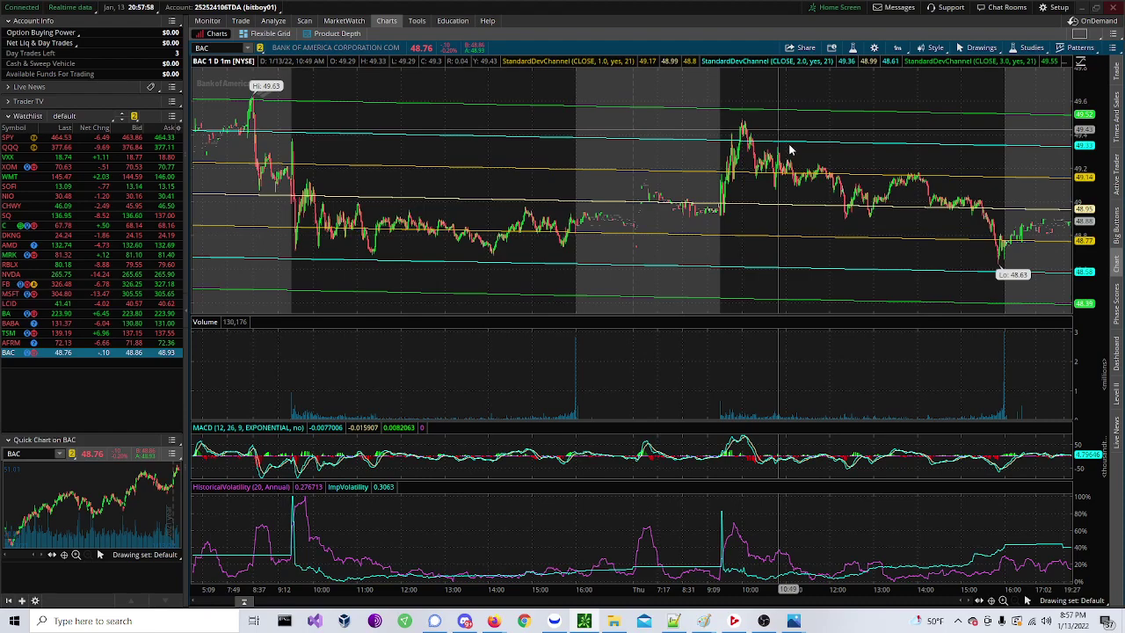
pyautogui.click(1079, 8)
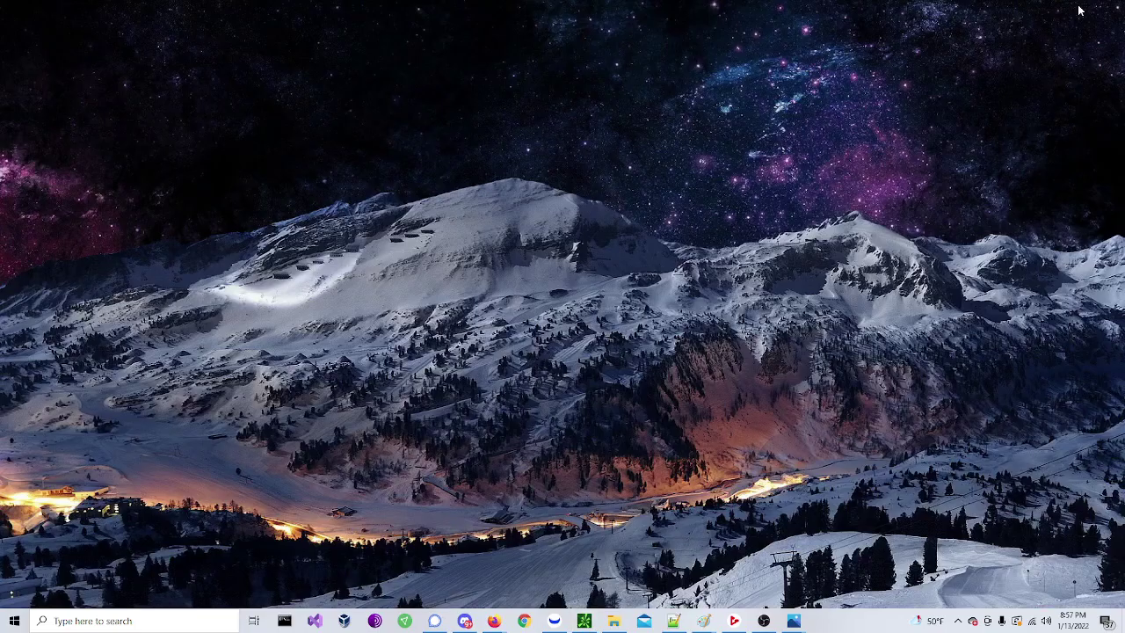